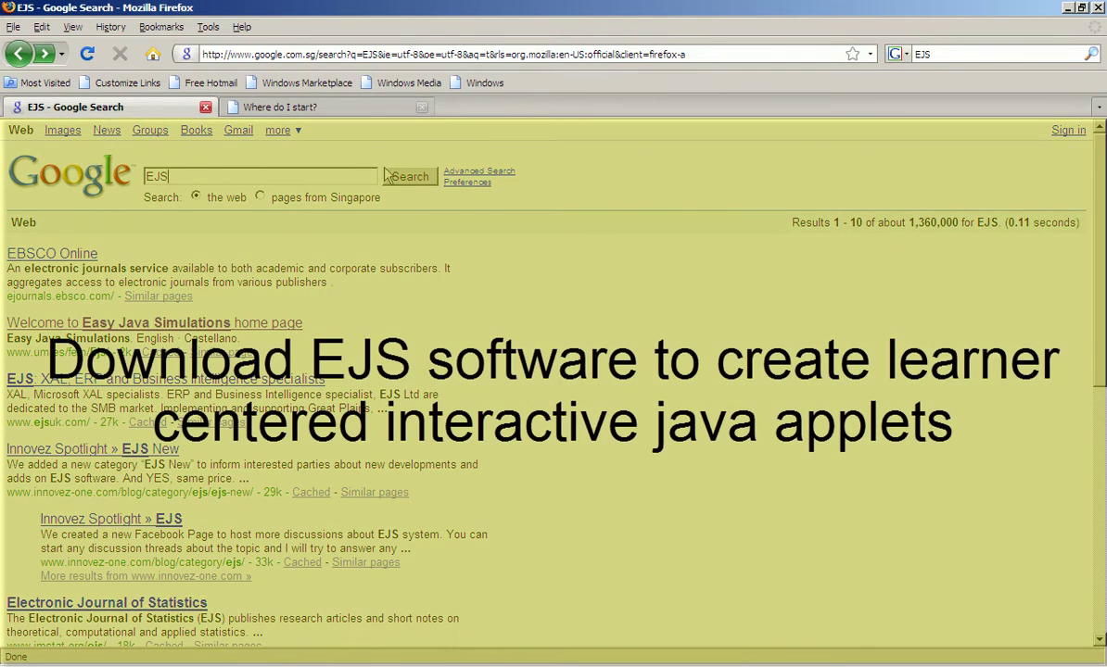
- Search Google for 'EJS' and zoom the results page in, then back out
{"action": "left_click", "coordinate": [400, 178]}
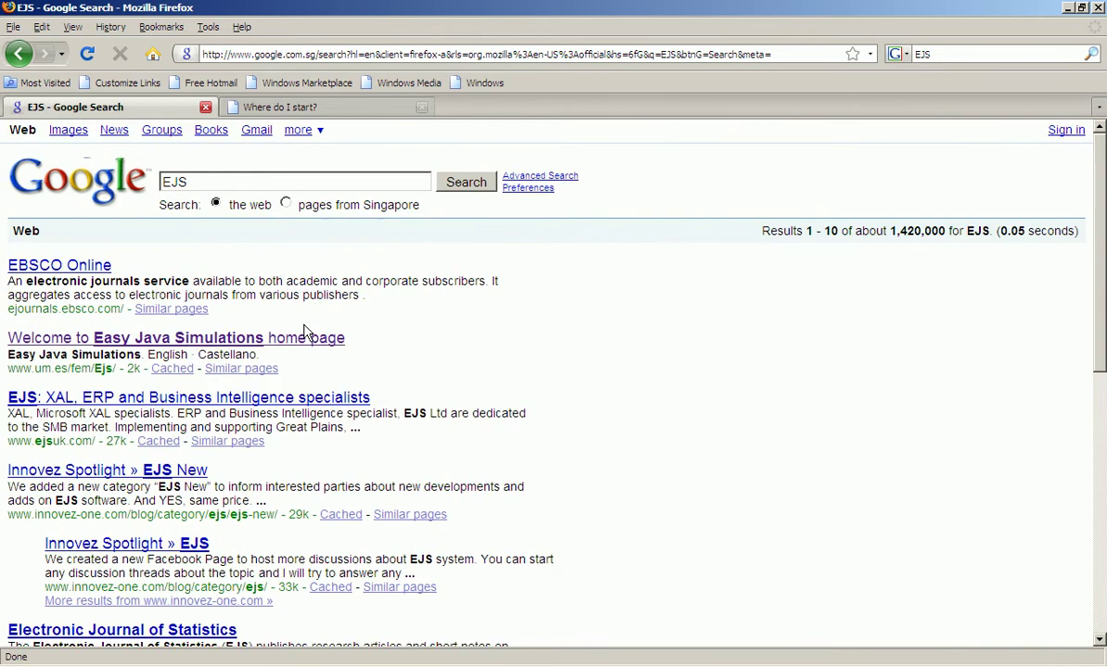
{"action": "key", "text": "ctrl+plus"}
{"action": "key", "text": "ctrl+plus"}
{"action": "key", "text": "ctrl+plus"}
{"action": "key", "text": "ctrl+plus"}
{"action": "key", "text": "ctrl+plus"}
{"action": "key", "text": "ctrl+plus"}
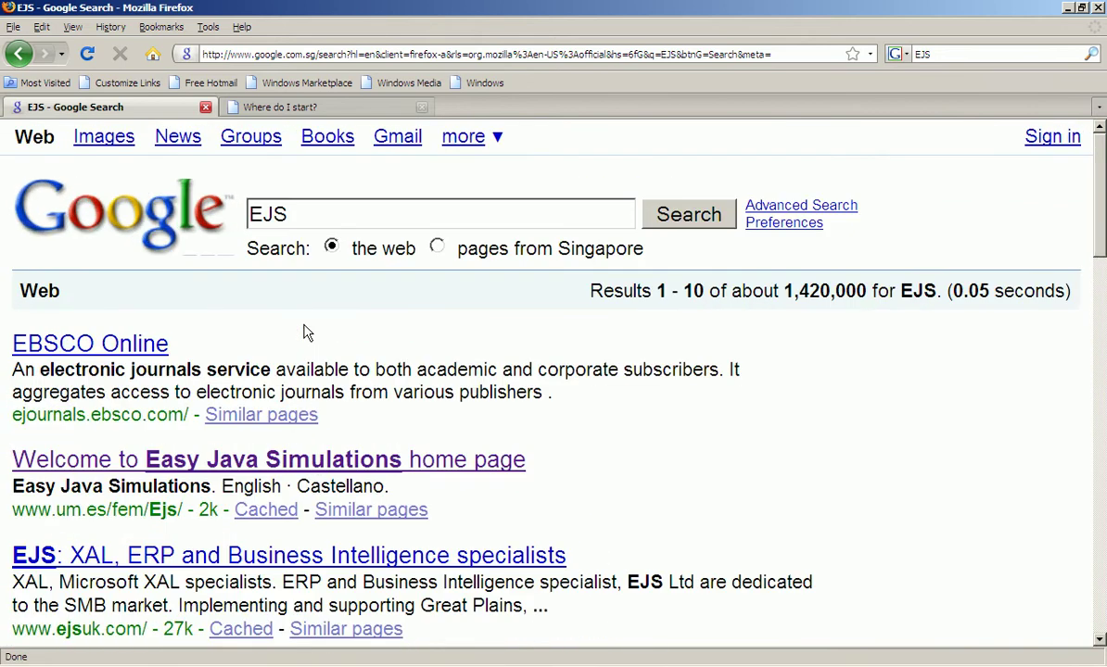
{"action": "key", "text": "ctrl+plus"}
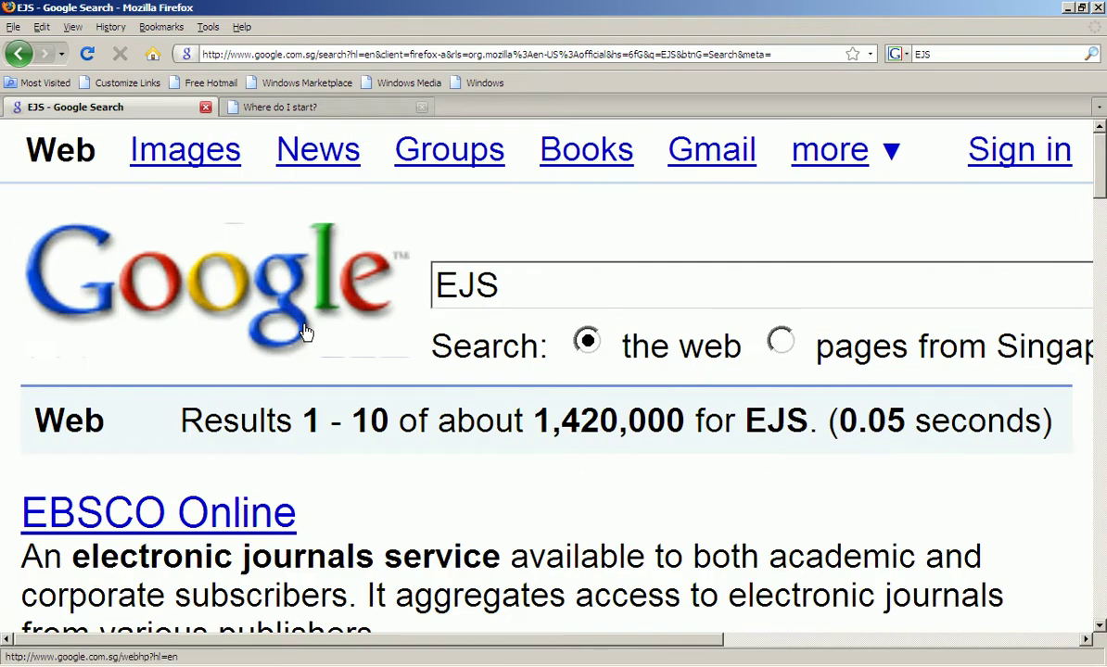
{"action": "key", "text": "ctrl+minus"}
{"action": "key", "text": "ctrl+minus"}
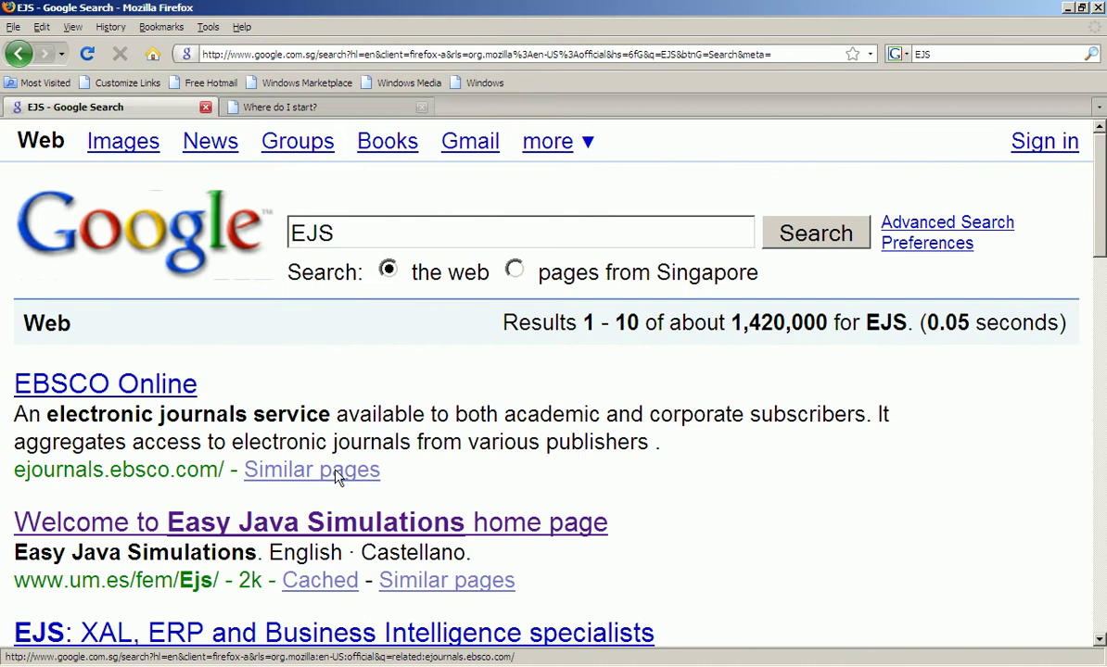
- Open the Easy Java Simulations home page, enlarge it, and follow its English link to the EJS Wiki
{"action": "left_click", "coordinate": [367, 530]}
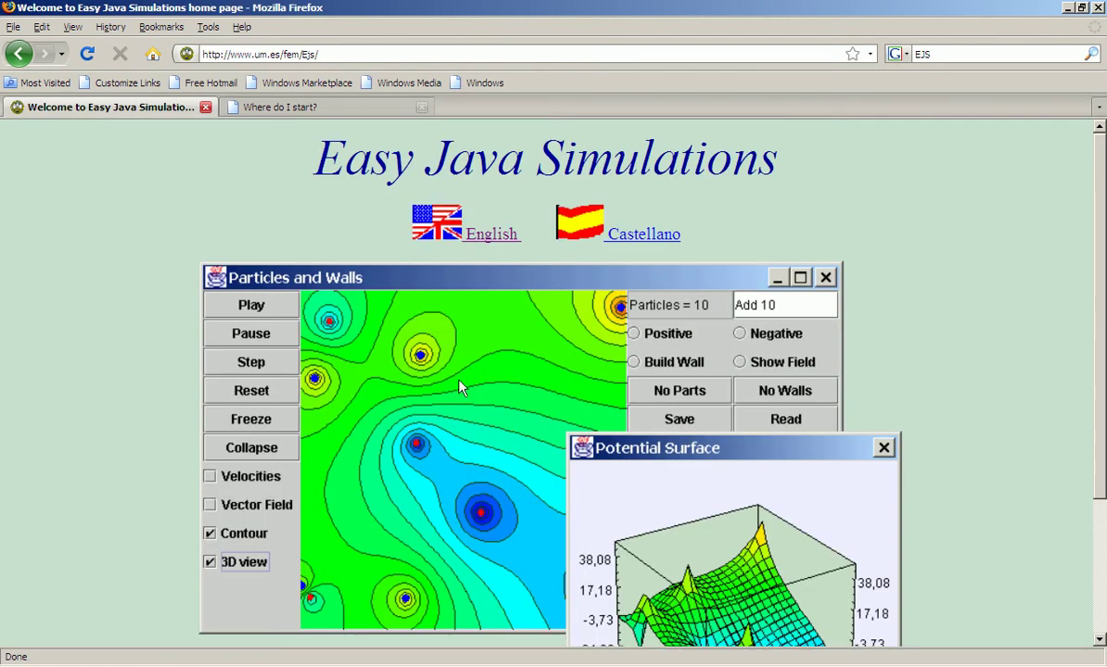
{"action": "key", "text": "ctrl+plus"}
{"action": "key", "text": "ctrl+plus"}
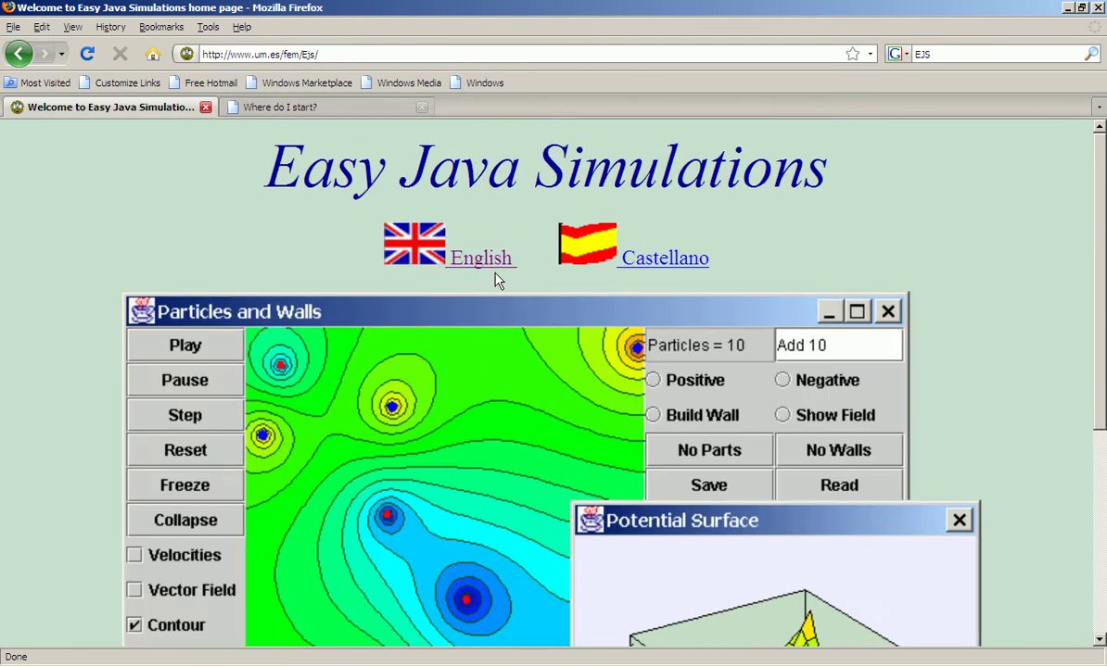
{"action": "left_click", "coordinate": [488, 263]}
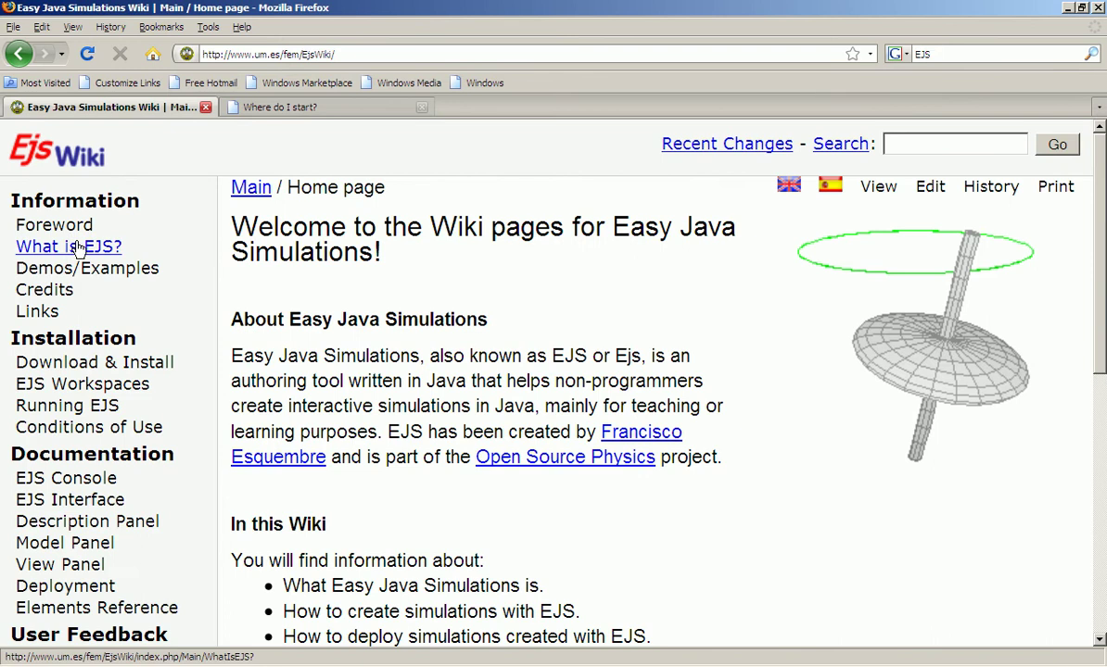
- Go via 'What is EJS?' to Download & Install, then start and cancel the EJS release 4.1 zip download
{"action": "left_click", "coordinate": [79, 248]}
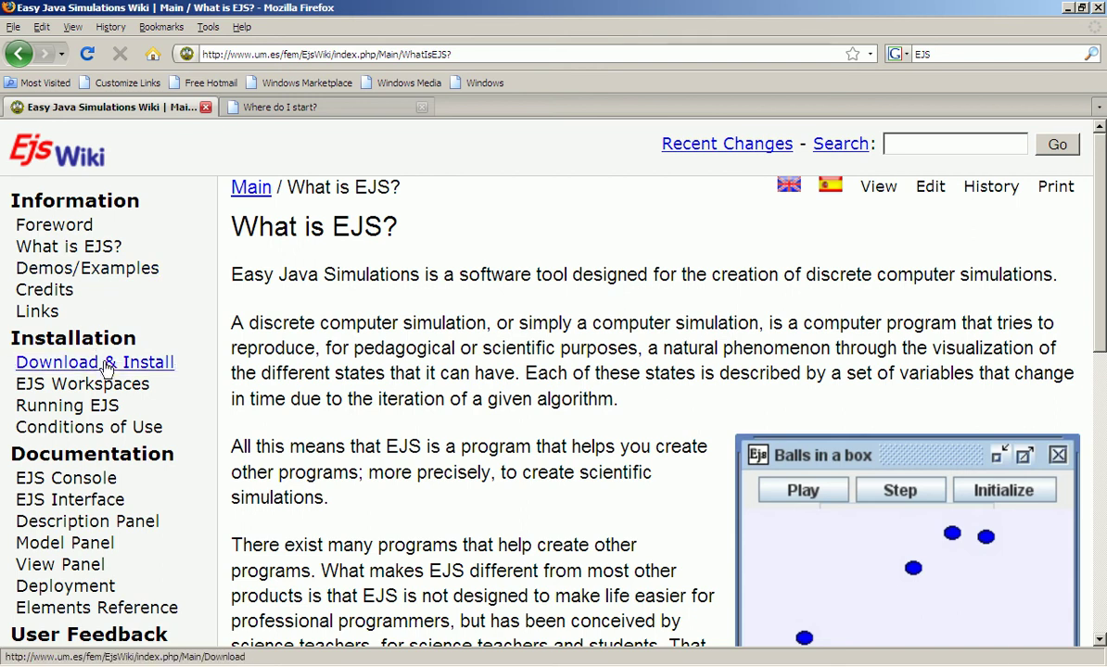
{"action": "left_click", "coordinate": [106, 366]}
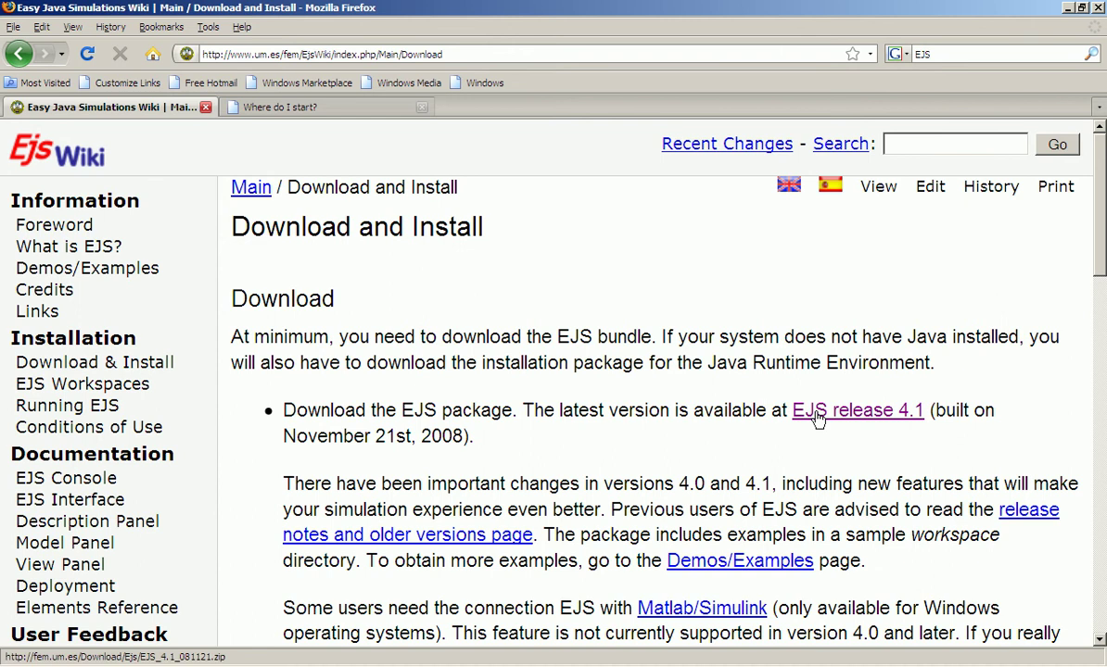
{"action": "left_click", "coordinate": [843, 411]}
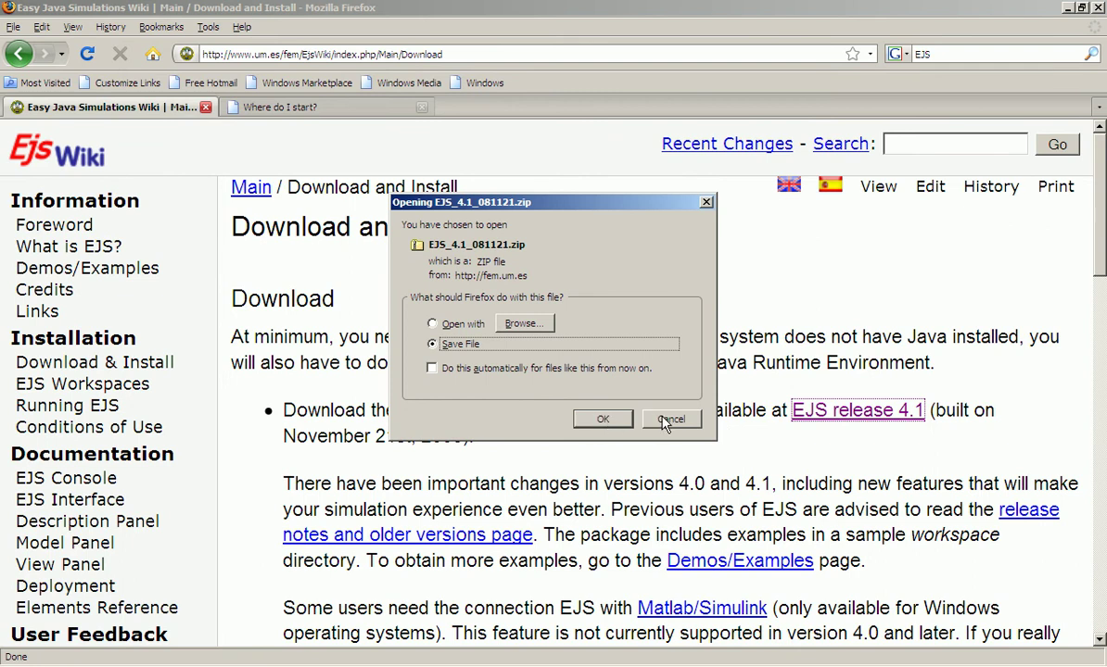
{"action": "left_click", "coordinate": [663, 421]}
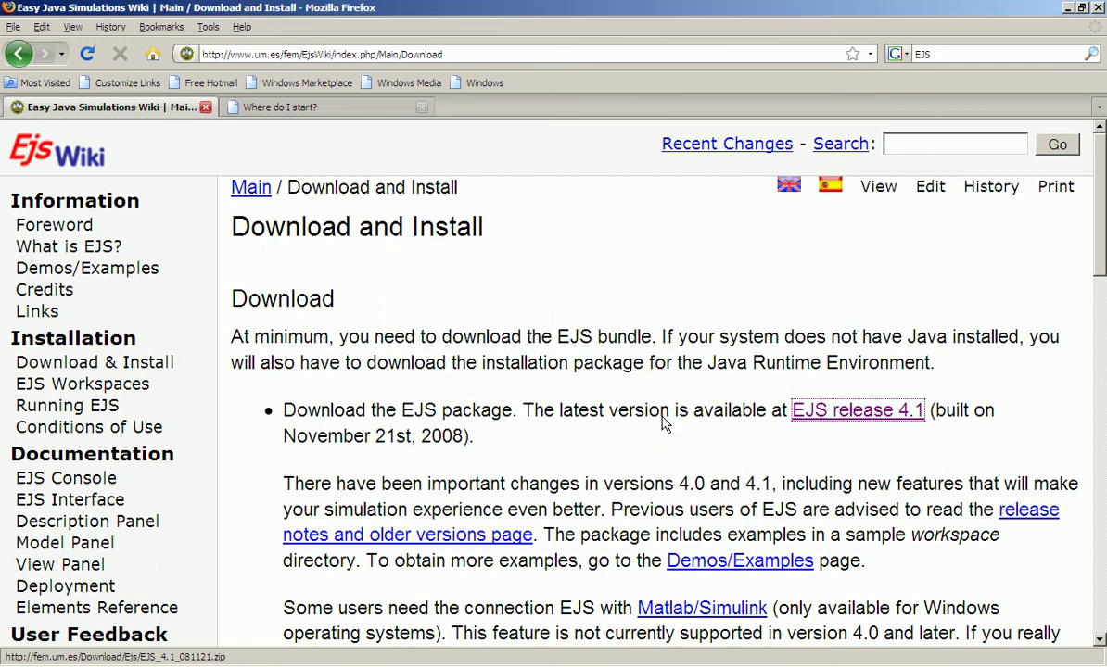
- Extract EJS_4.1_081121.zip onto the desktop with the Extract all files wizard, then close its window
{"action": "left_click", "coordinate": [1068, 7]}
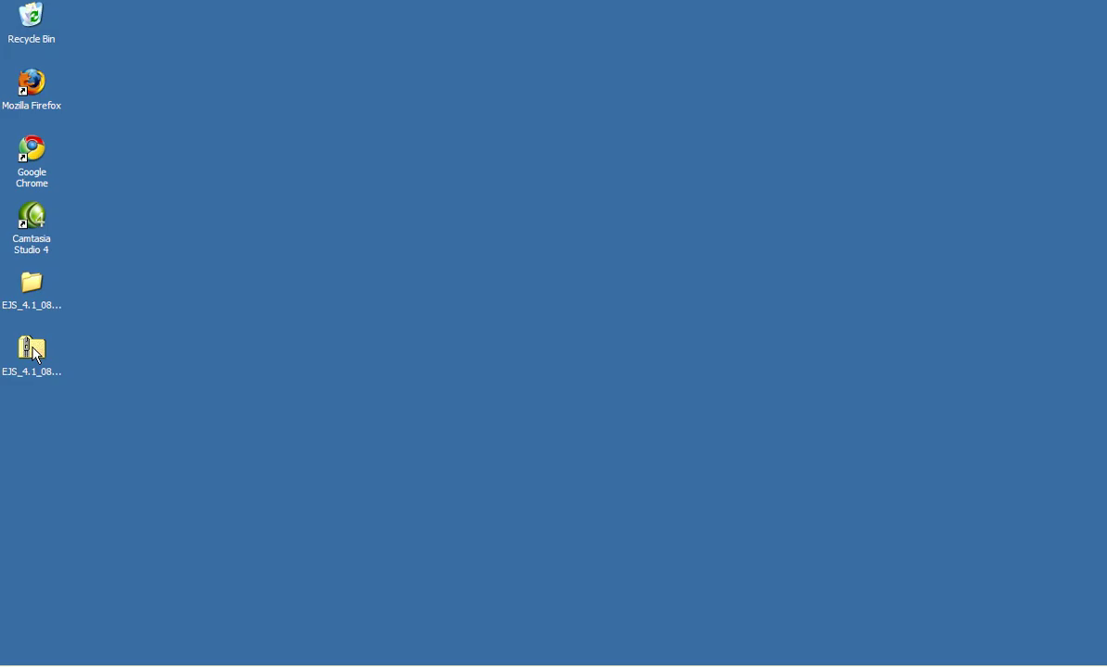
{"action": "double_click", "coordinate": [31, 348]}
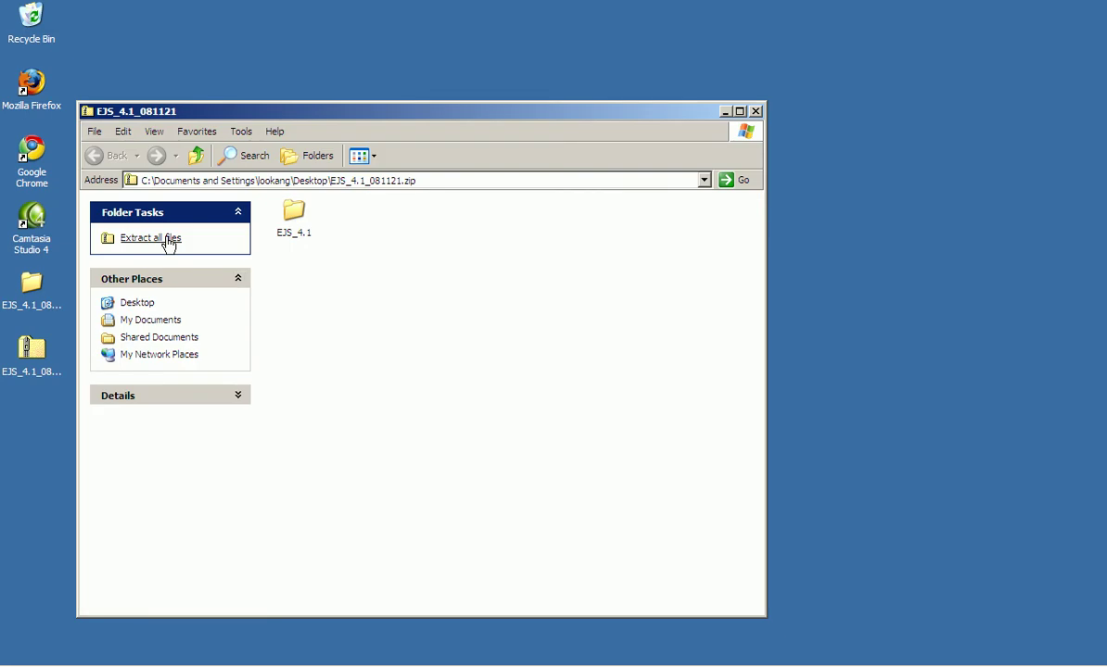
{"action": "left_click", "coordinate": [169, 242]}
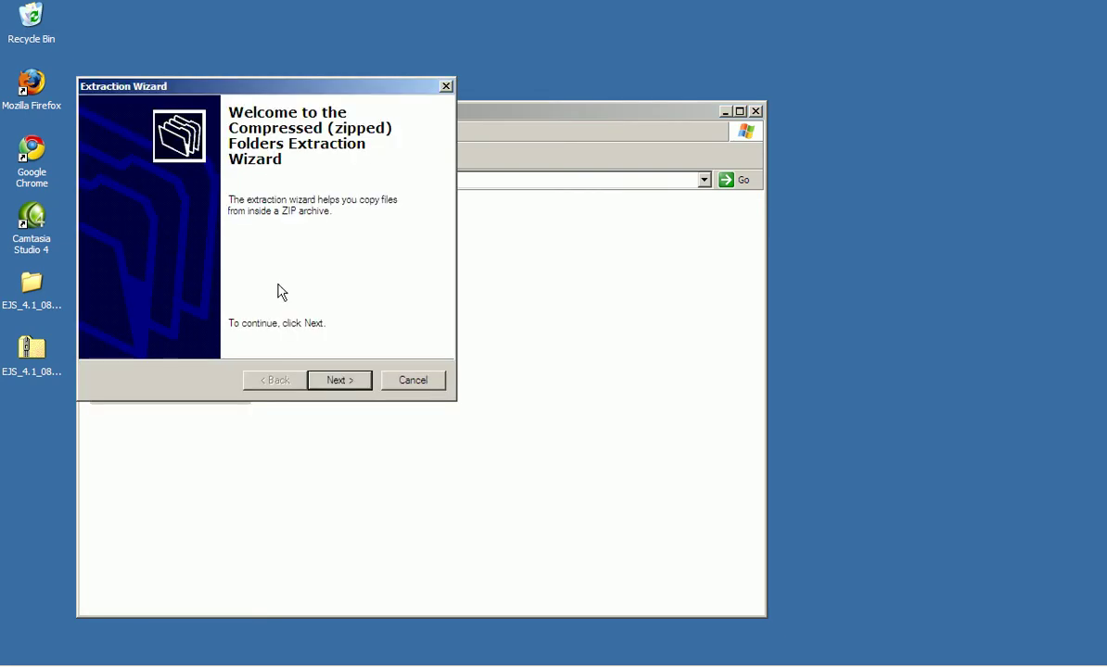
{"action": "left_click", "coordinate": [338, 387]}
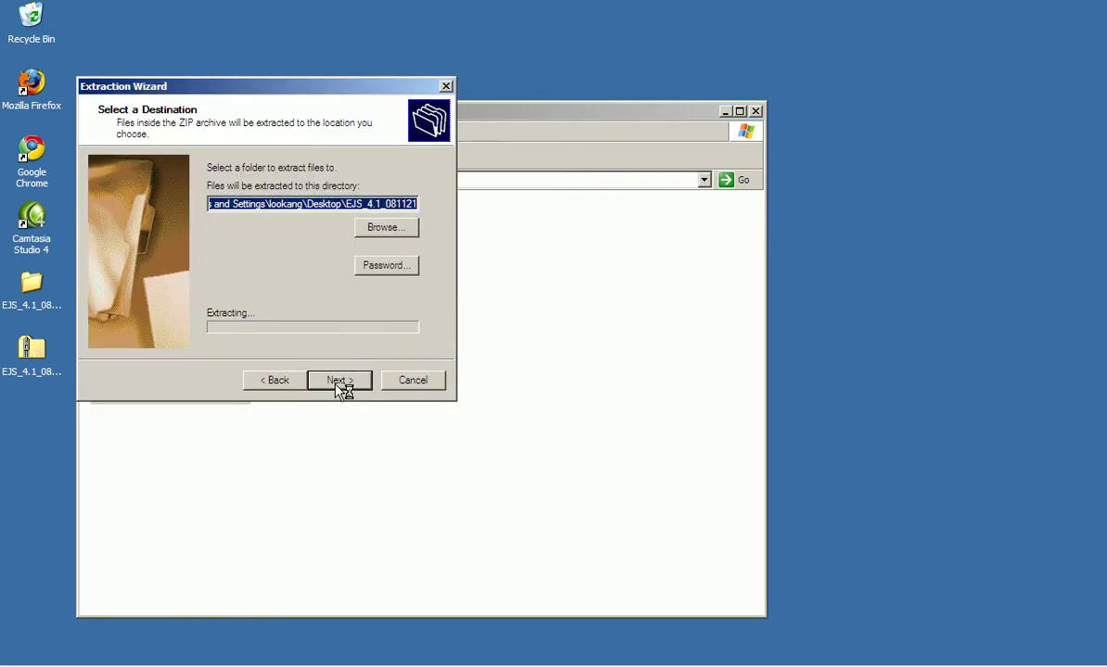
{"action": "left_click", "coordinate": [446, 86]}
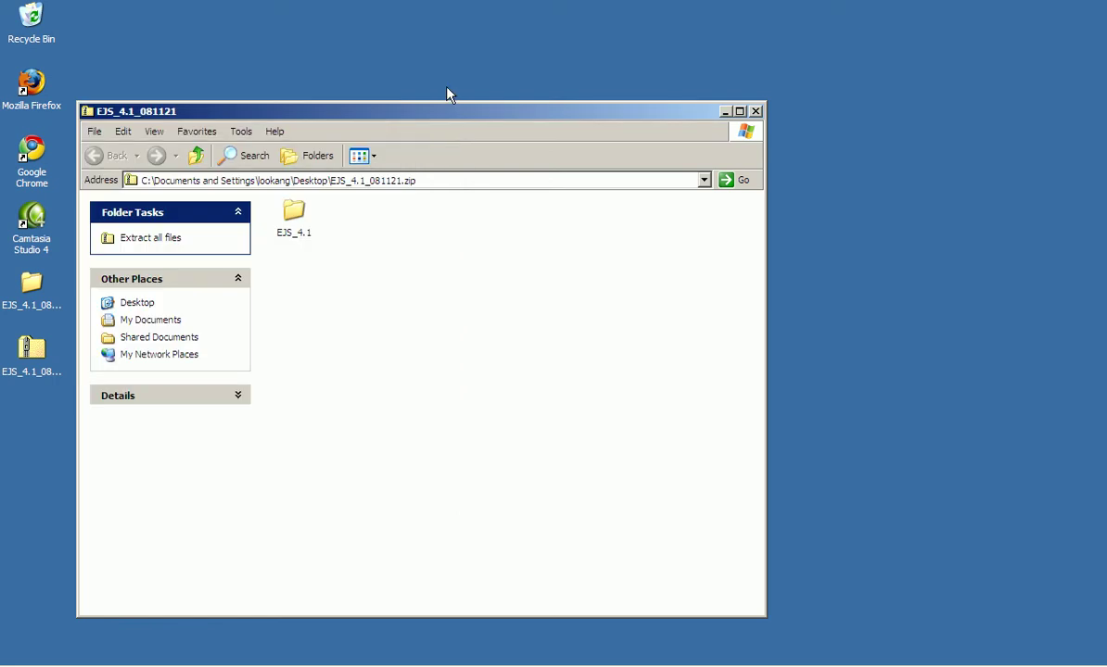
{"action": "left_click", "coordinate": [756, 111]}
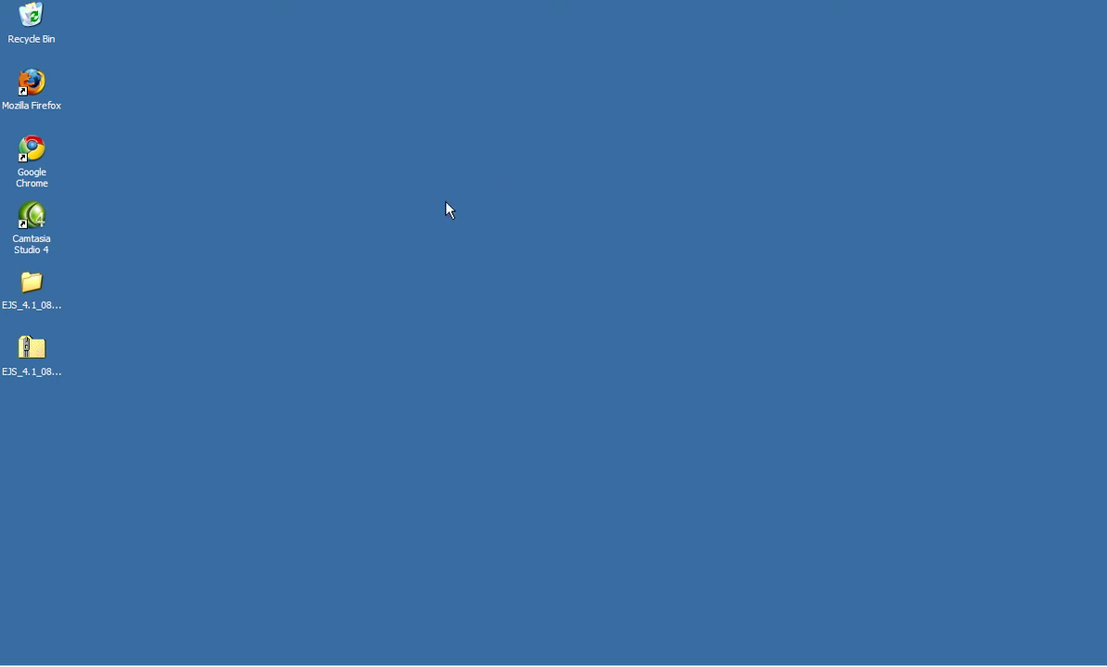
- Open the EJS folder, then EJS_4.1, and launch EjsConsole to start EJS
{"action": "double_click", "coordinate": [37, 293]}
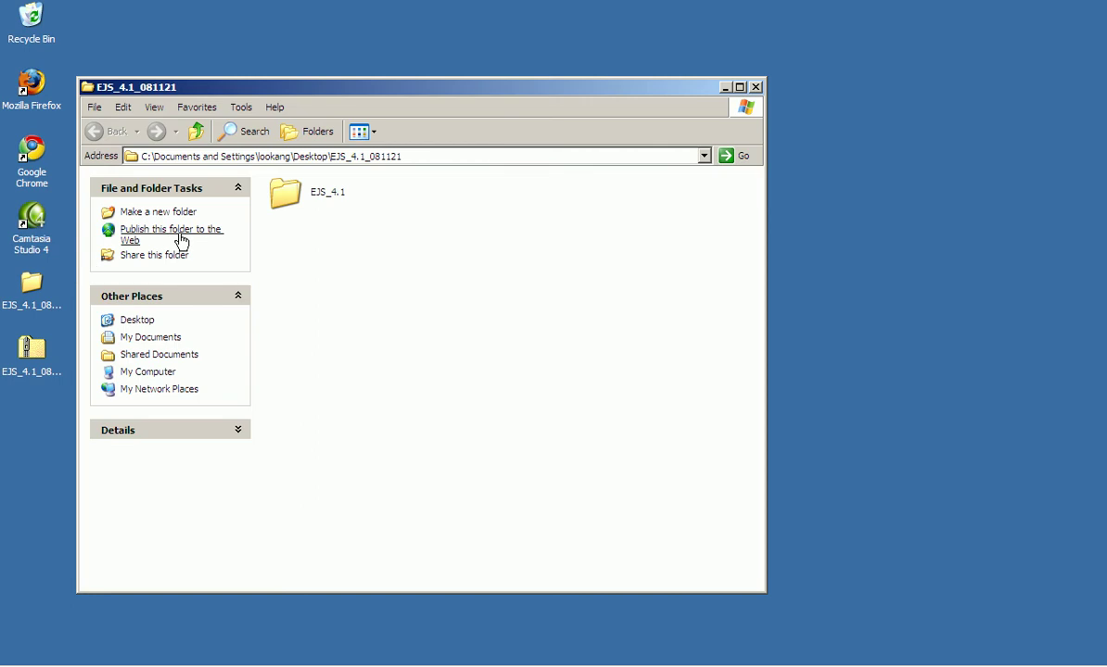
{"action": "double_click", "coordinate": [317, 198]}
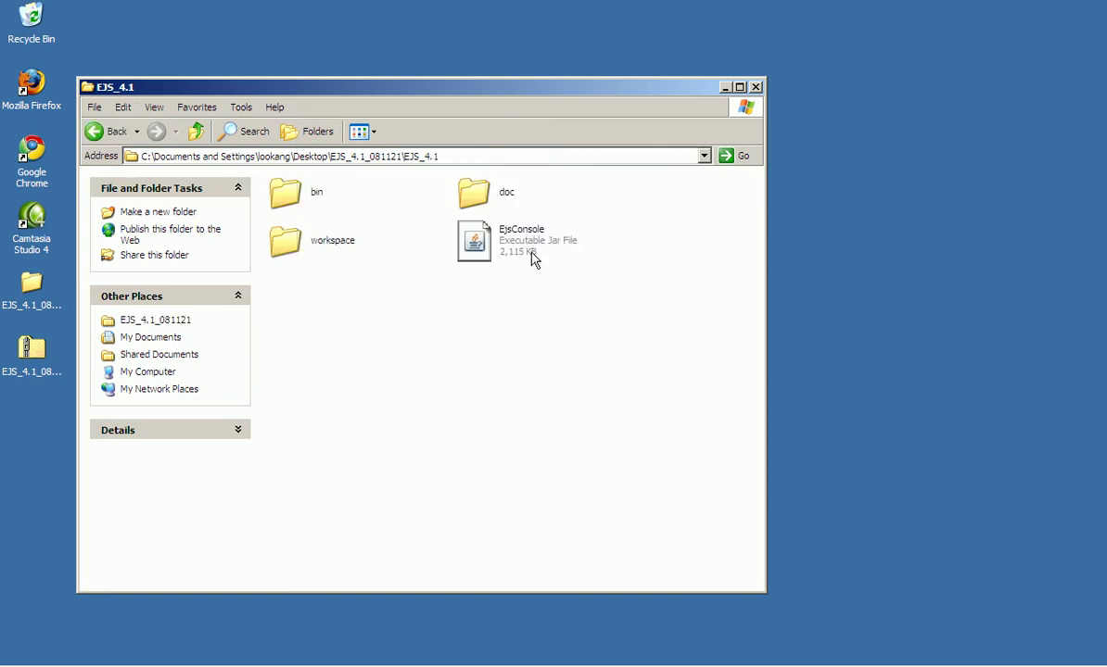
{"action": "left_click", "coordinate": [509, 248]}
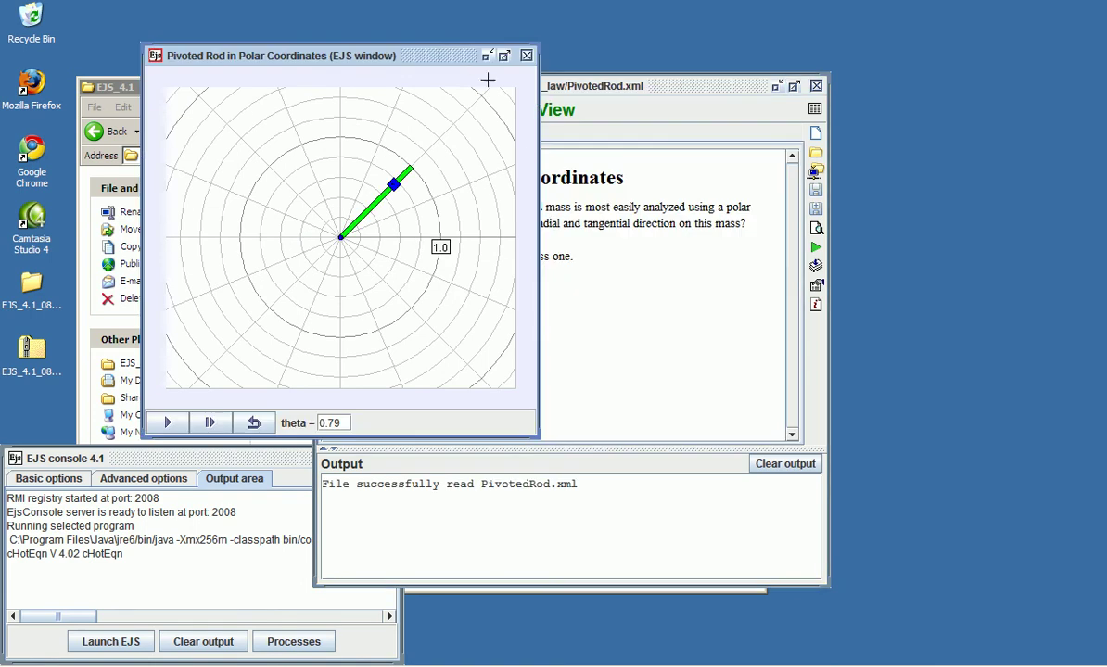
- Close the Pivoted Rod simulation, open a new file discarding changes, and go up to EJS_4.1
{"action": "left_click", "coordinate": [526, 57]}
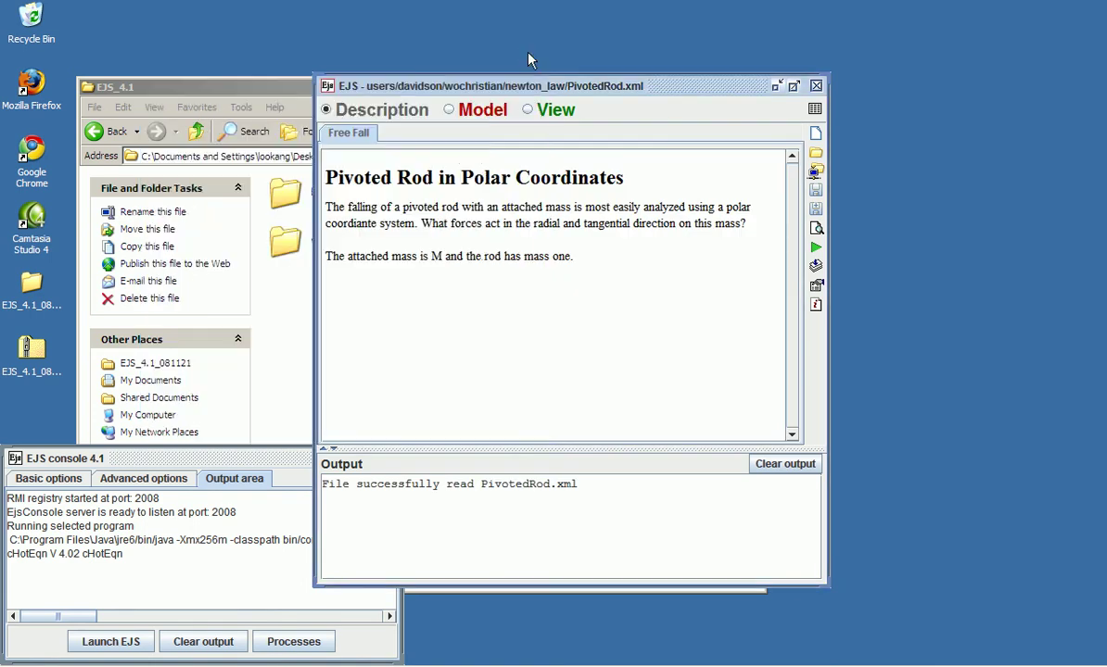
{"action": "left_click", "coordinate": [816, 133]}
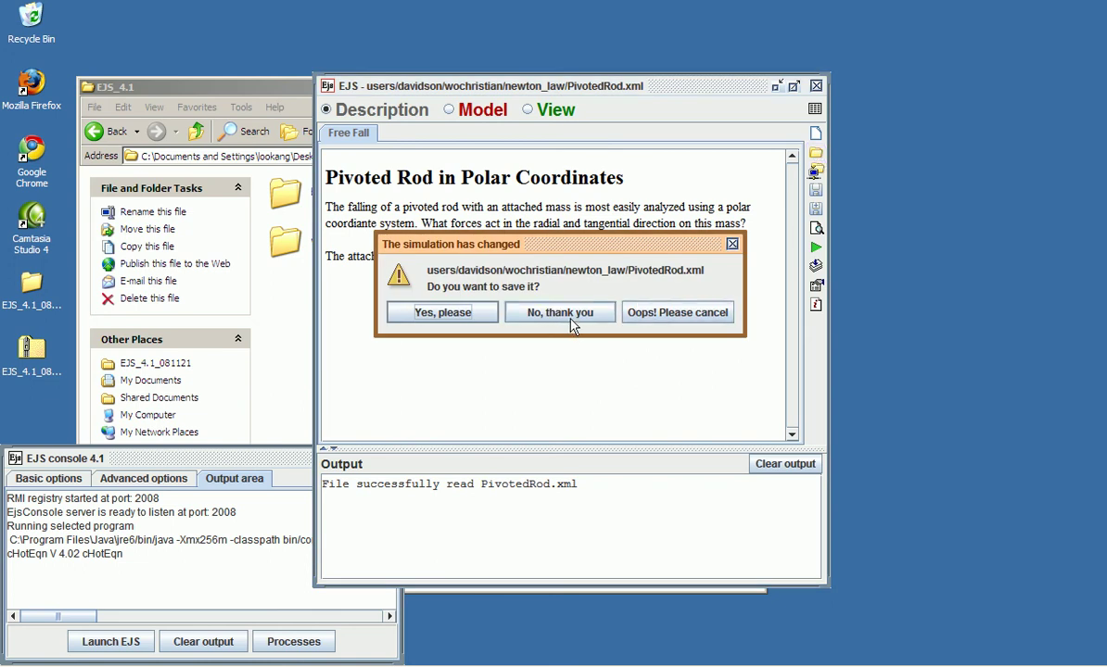
{"action": "left_click", "coordinate": [547, 313]}
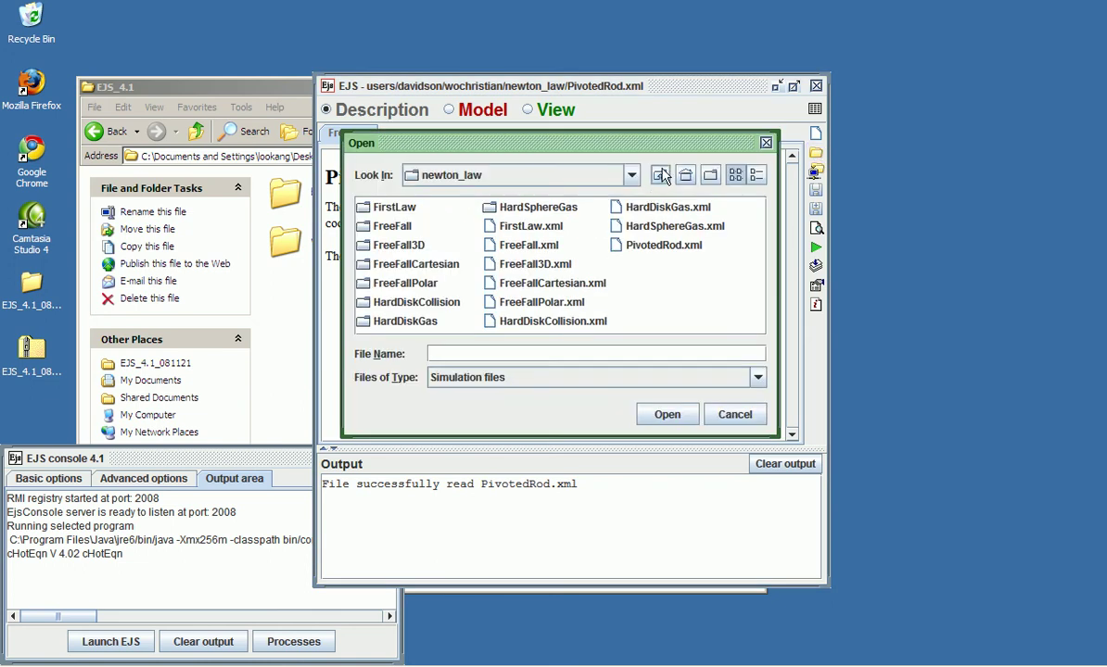
{"action": "left_click", "coordinate": [660, 175]}
{"action": "left_click", "coordinate": [660, 176]}
{"action": "left_click", "coordinate": [661, 176]}
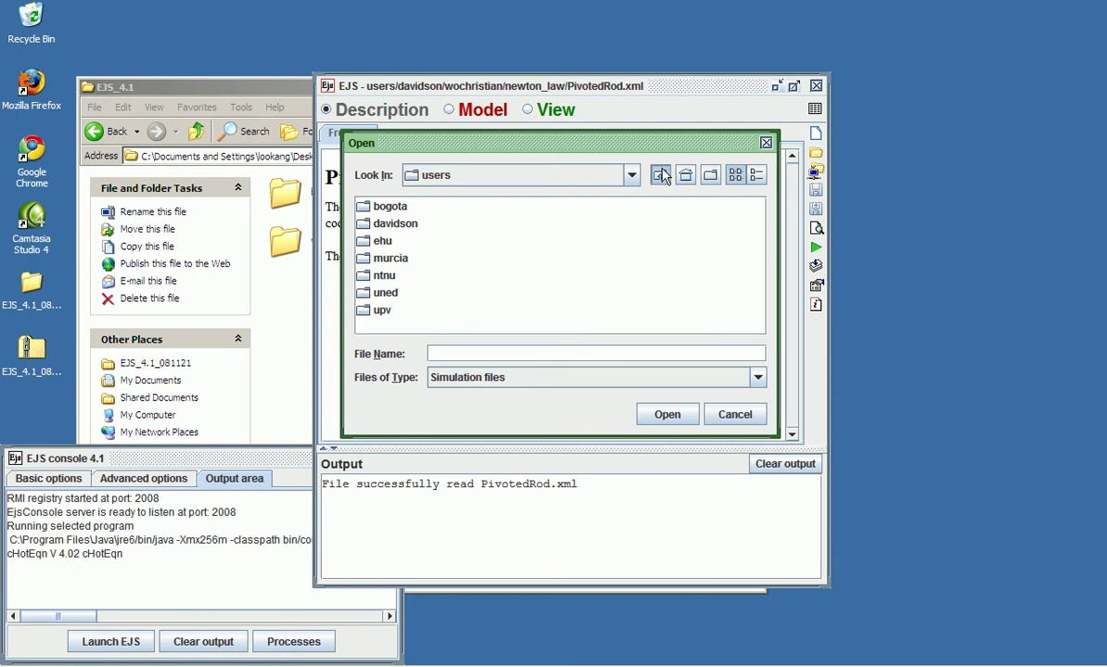
{"action": "left_click", "coordinate": [662, 175]}
{"action": "left_click", "coordinate": [661, 175]}
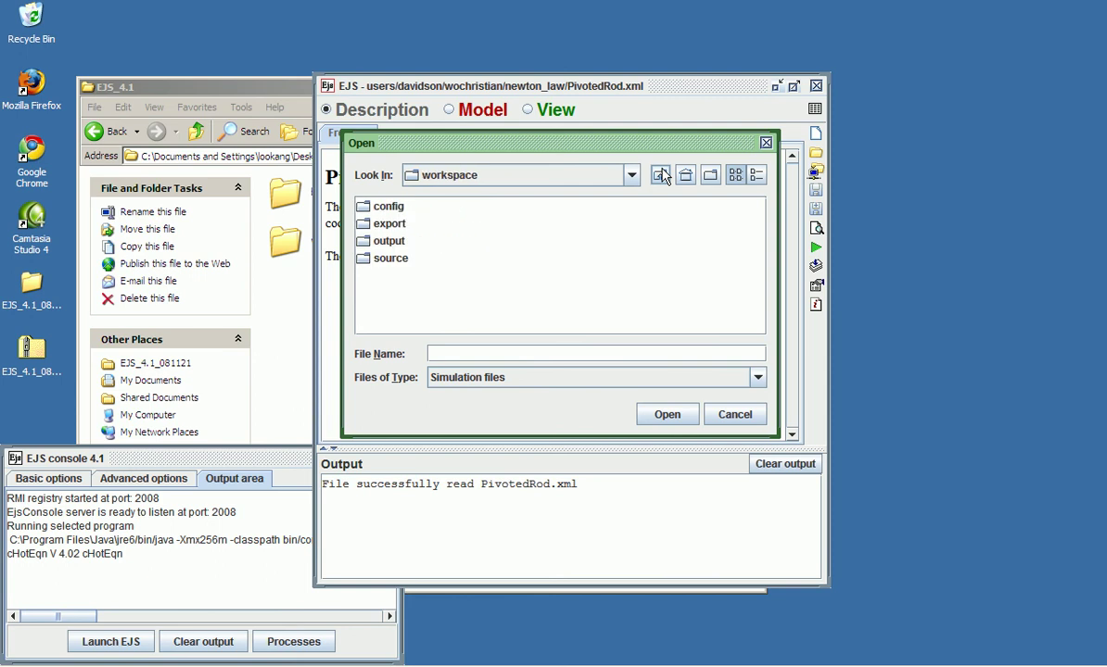
{"action": "left_click", "coordinate": [662, 175]}
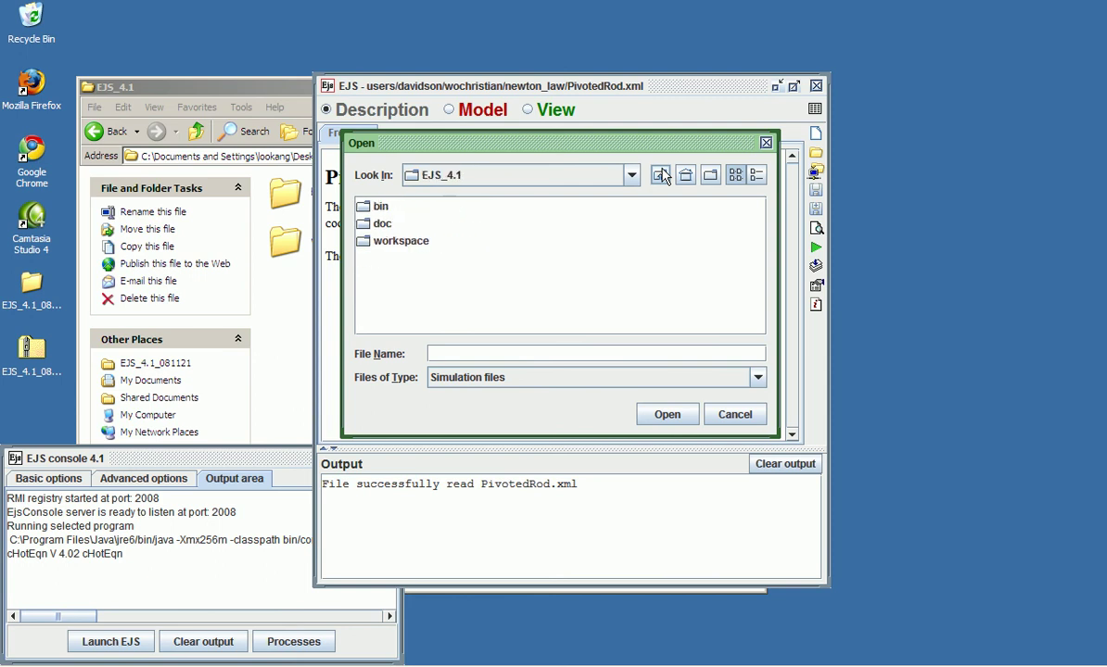
- Browse workspace > source > users > ntnu > fkh and select DoublePendulum.xml
{"action": "double_click", "coordinate": [402, 242]}
{"action": "double_click", "coordinate": [390, 258]}
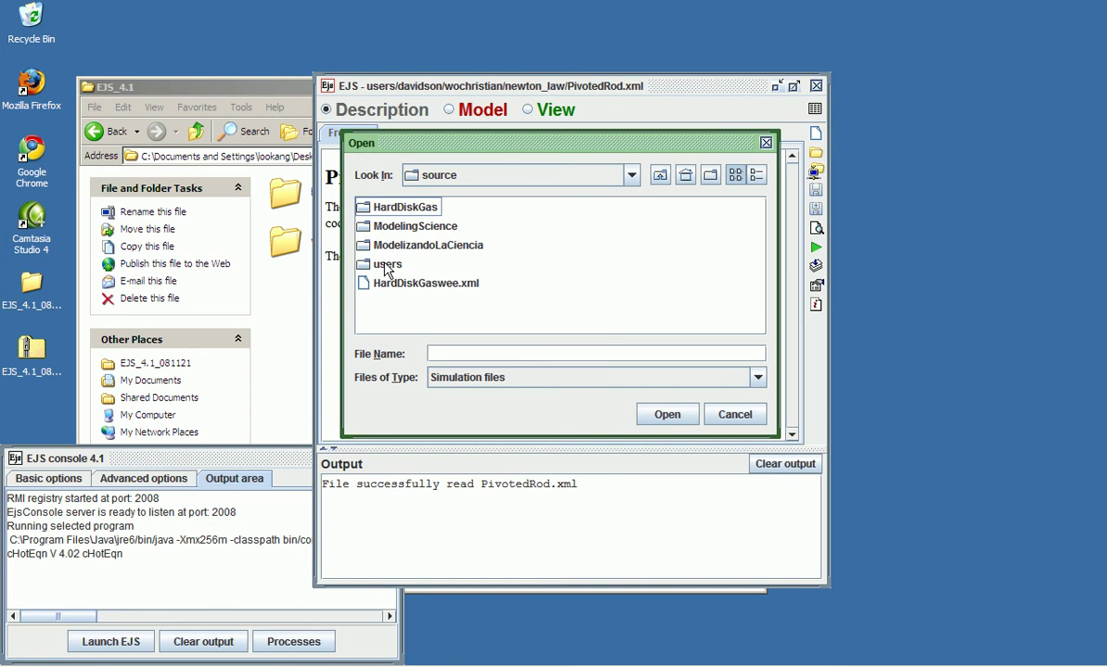
{"action": "left_click", "coordinate": [388, 267]}
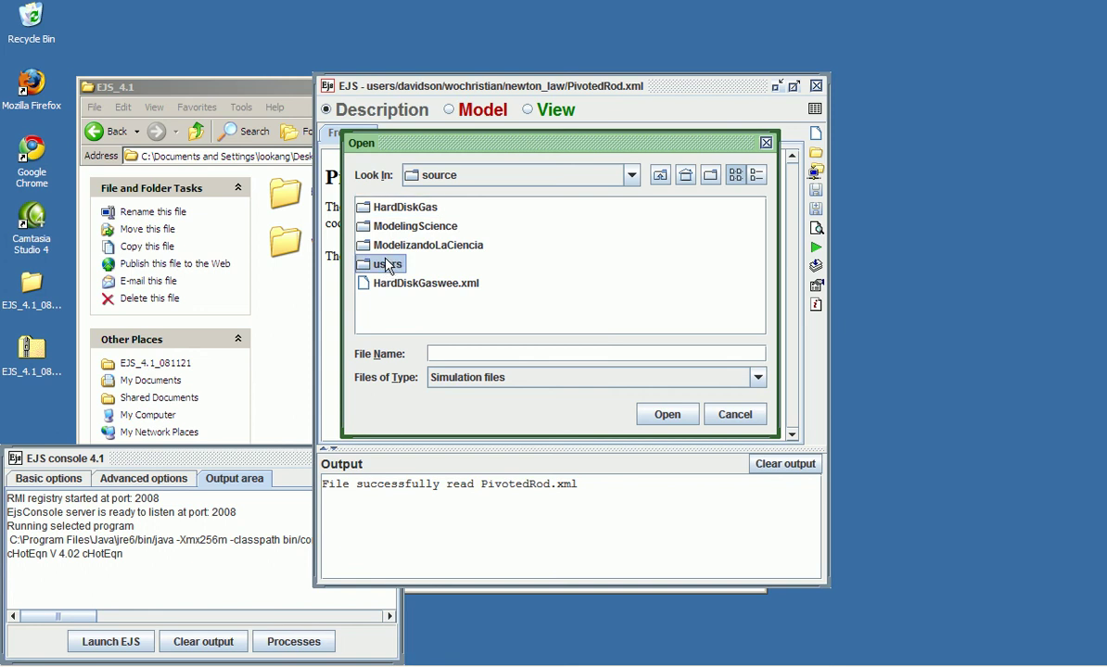
{"action": "left_click", "coordinate": [382, 265]}
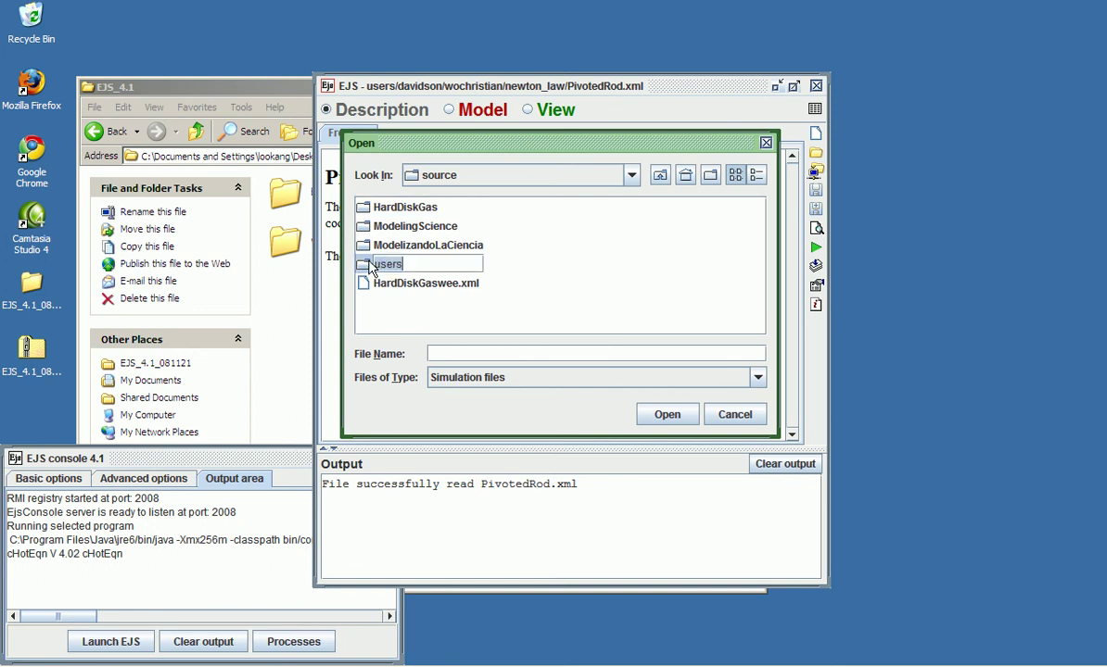
{"action": "double_click", "coordinate": [381, 264]}
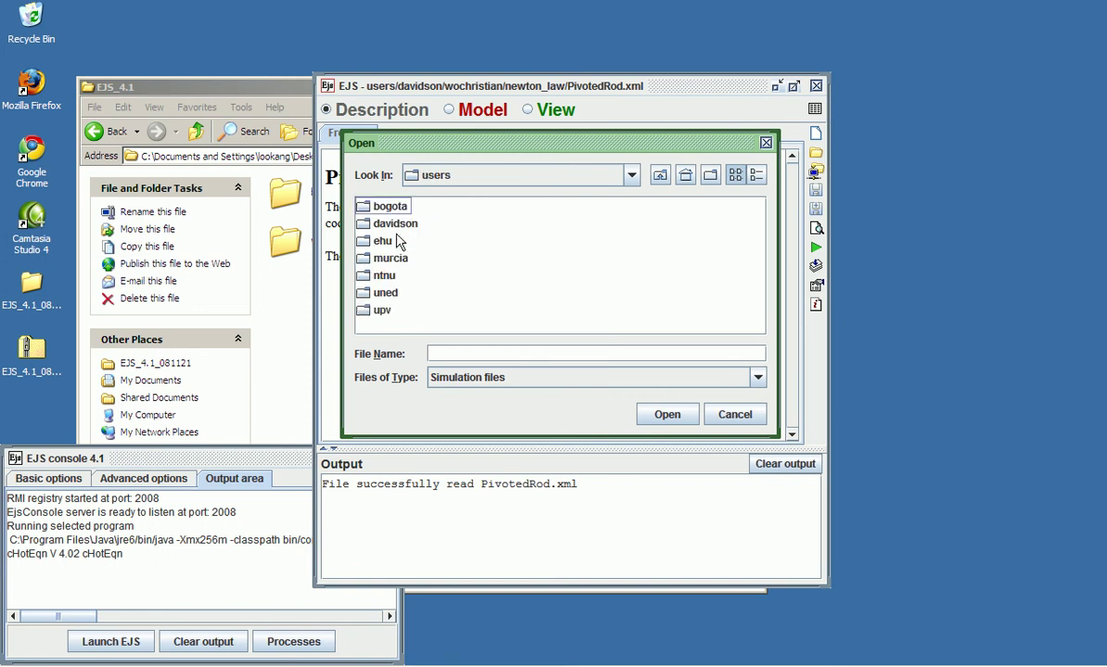
{"action": "double_click", "coordinate": [383, 276]}
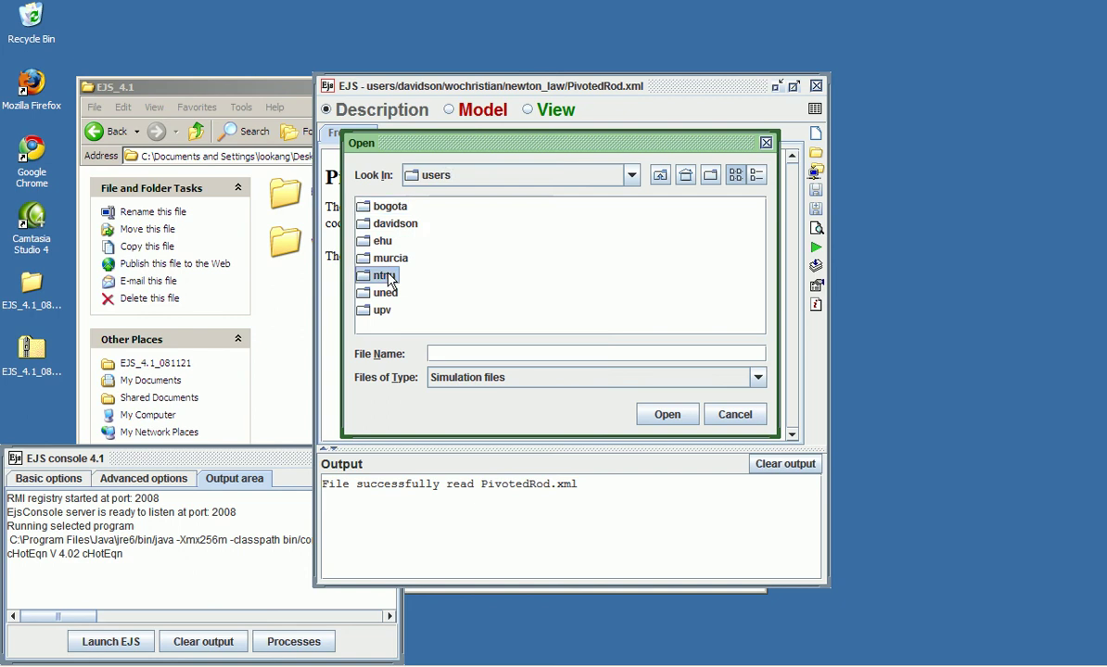
{"action": "double_click", "coordinate": [377, 210]}
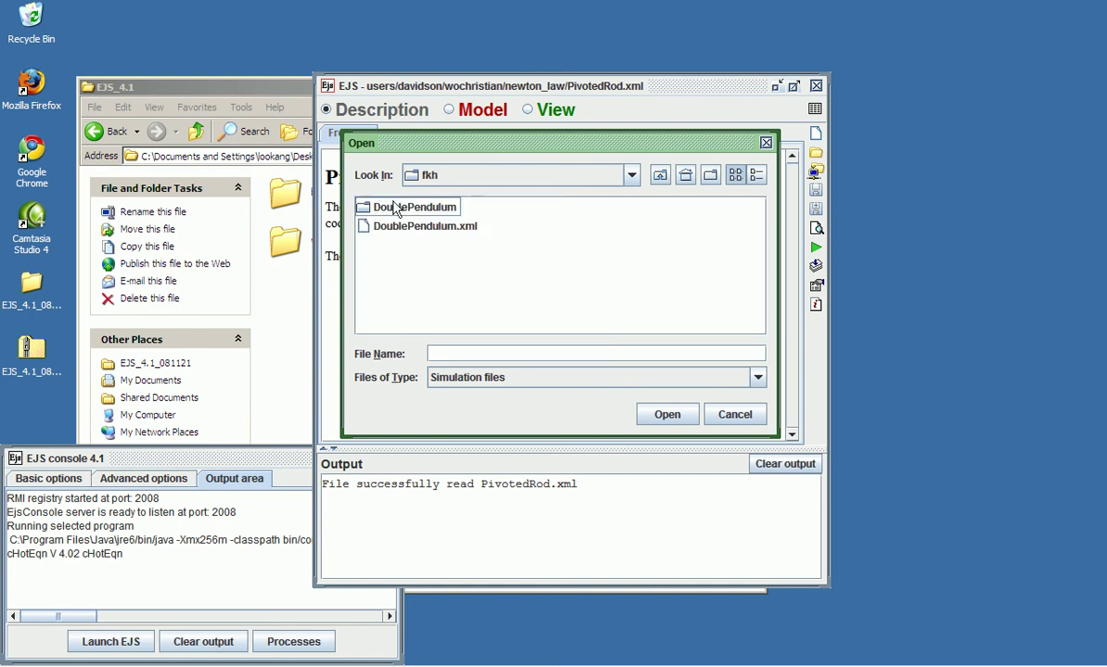
{"action": "left_click", "coordinate": [400, 229]}
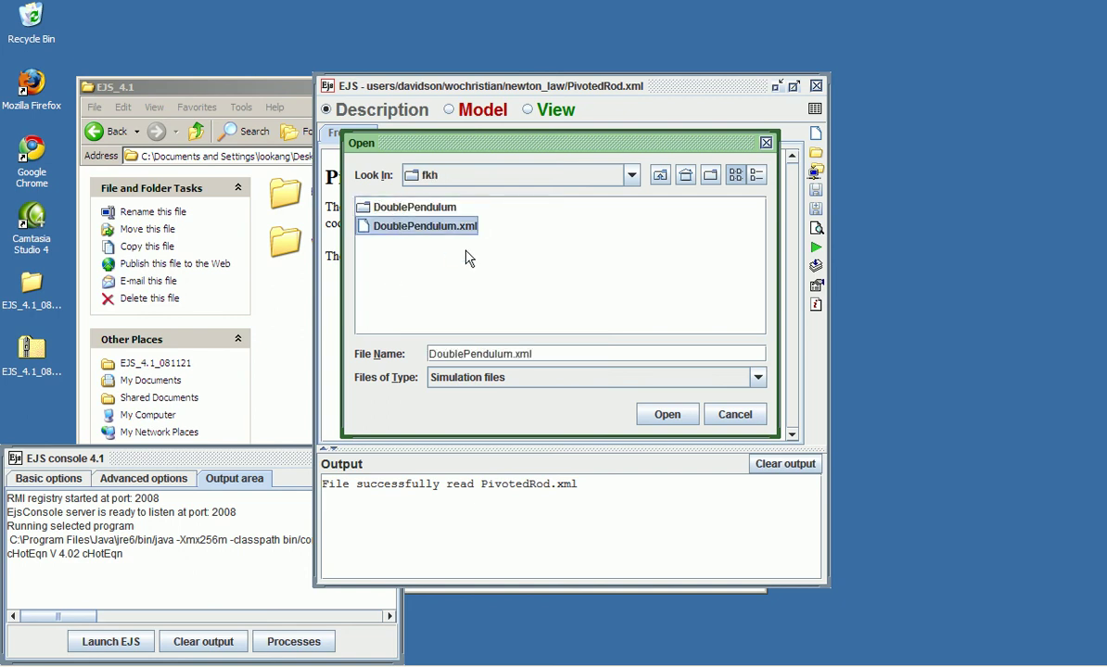
- Open DoublePendulum.xml, run and play it, and watch the simulation full screen before closing it
{"action": "left_click", "coordinate": [661, 413]}
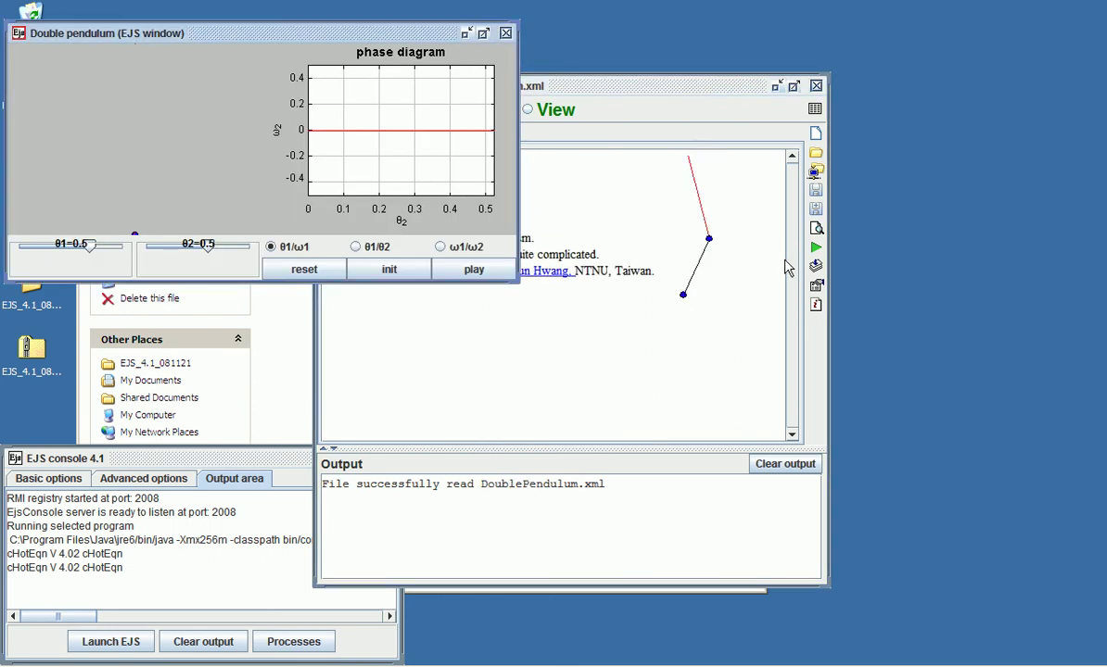
{"action": "left_click", "coordinate": [815, 254]}
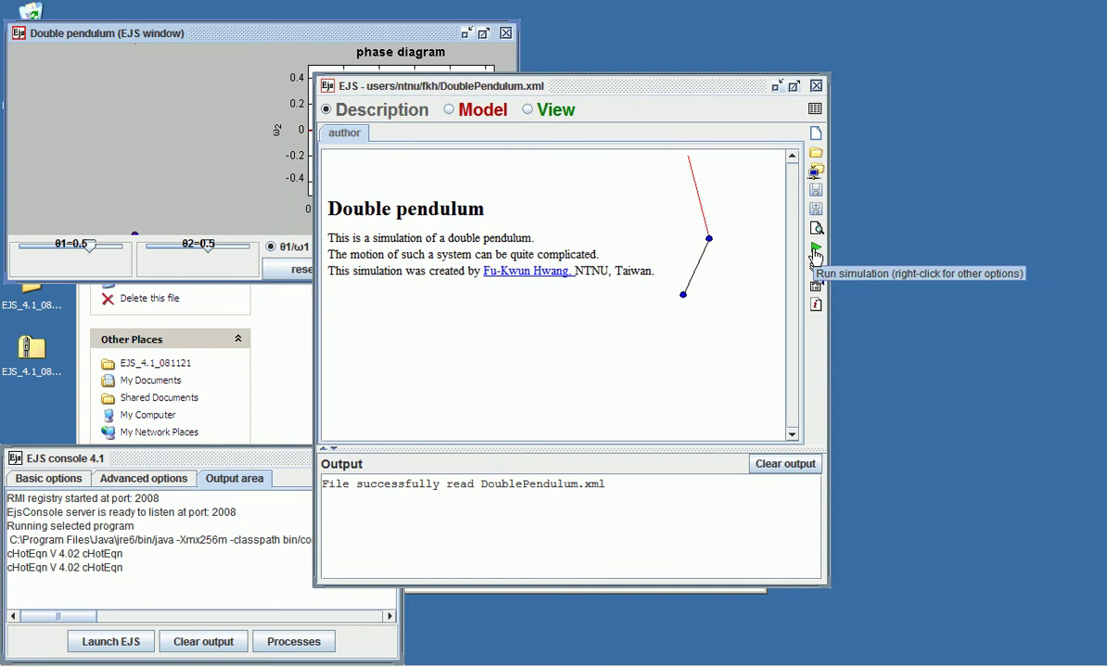
{"action": "left_click", "coordinate": [815, 252]}
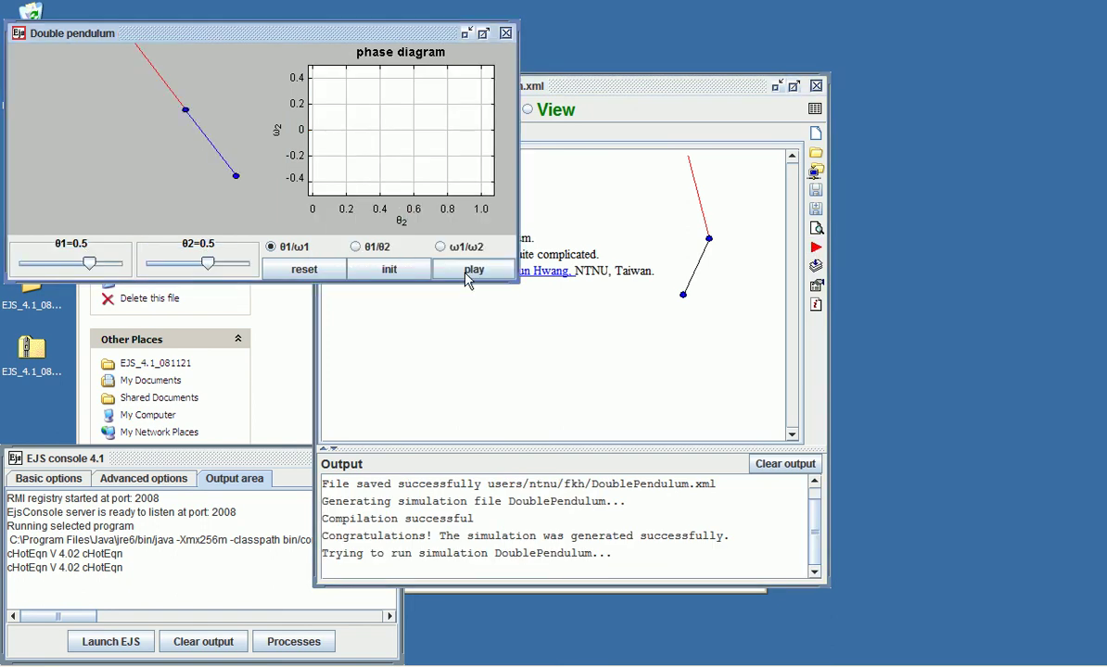
{"action": "left_click", "coordinate": [467, 271]}
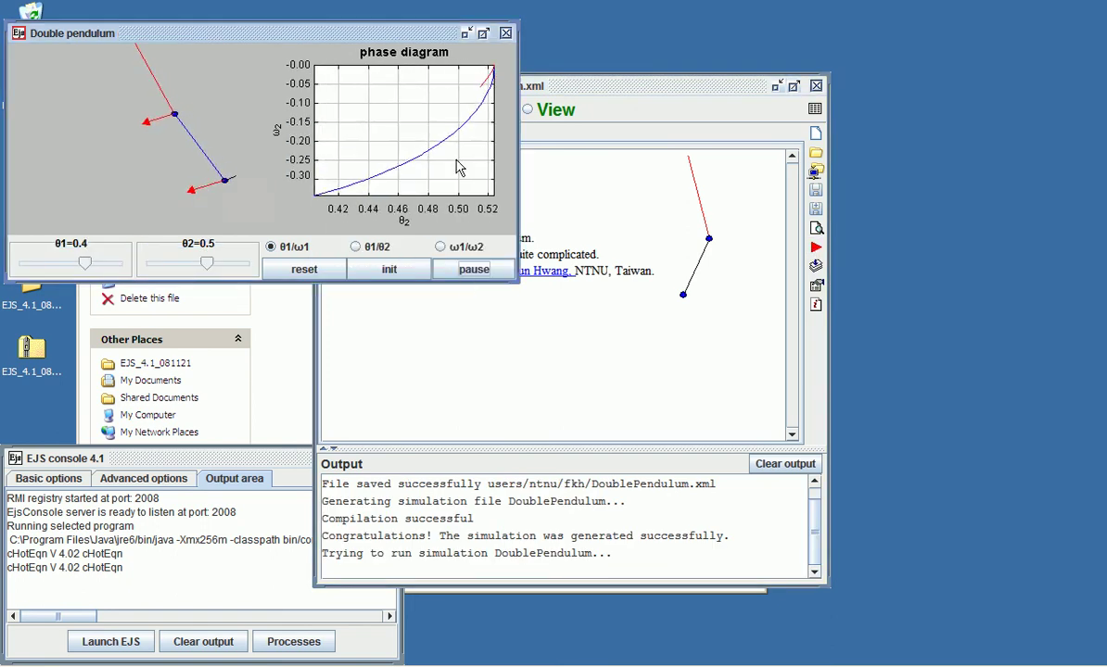
{"action": "left_click", "coordinate": [483, 32]}
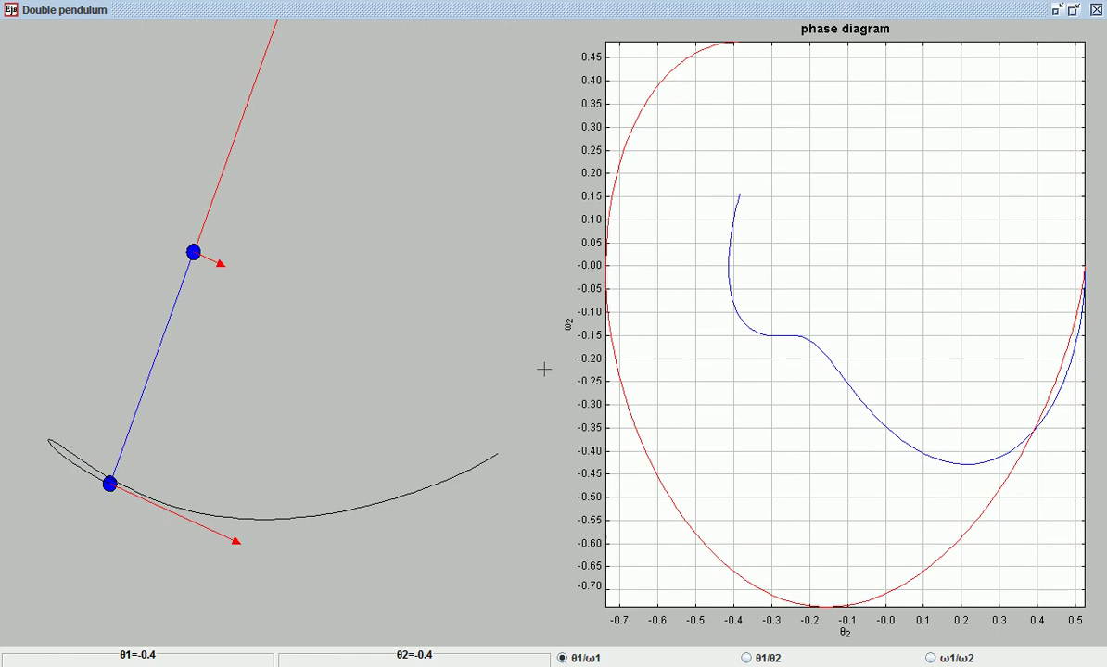
{"action": "left_click", "coordinate": [1097, 10]}
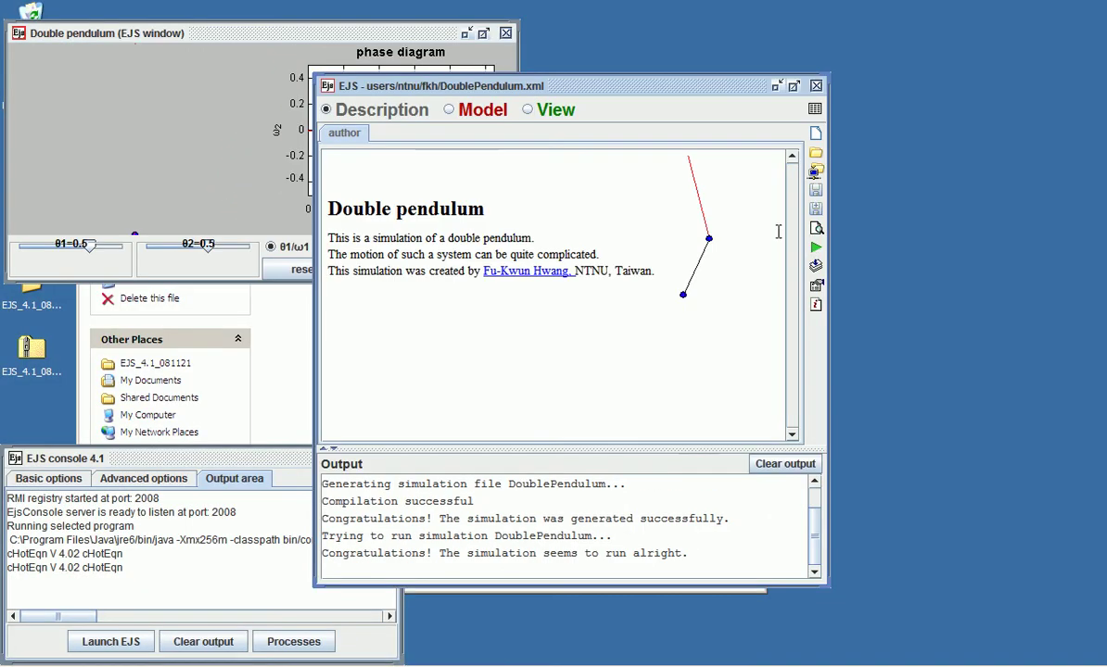
- Close the leftover Double pendulum window and review the plot, pendulum1 and pendulum2 variable tables
{"action": "left_click", "coordinate": [505, 33]}
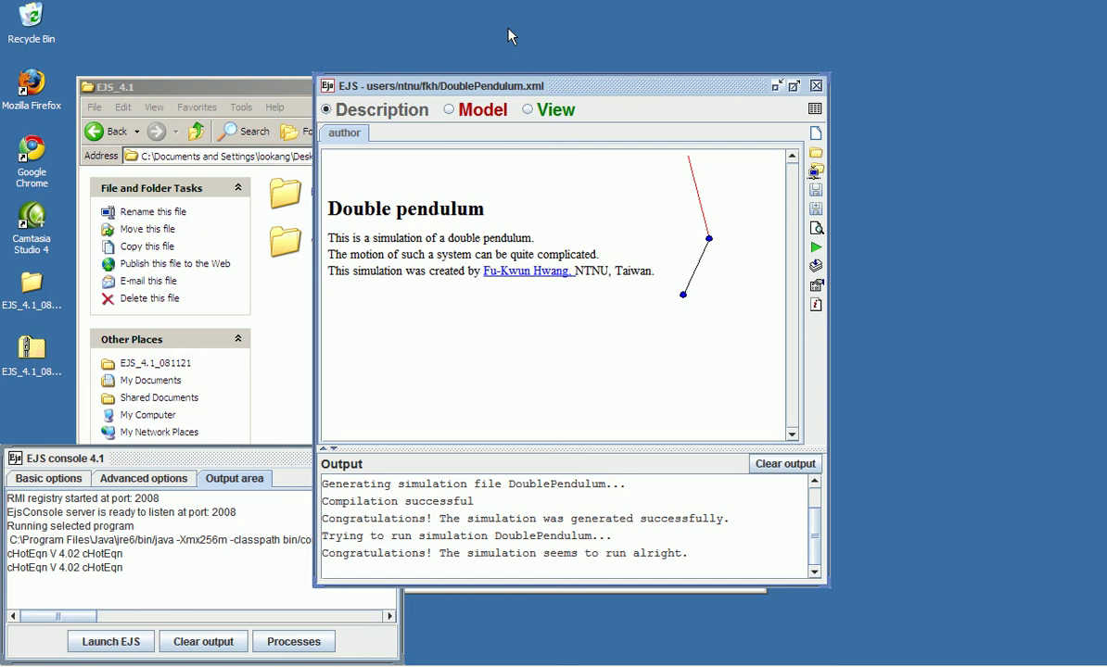
{"action": "left_click", "coordinate": [448, 111]}
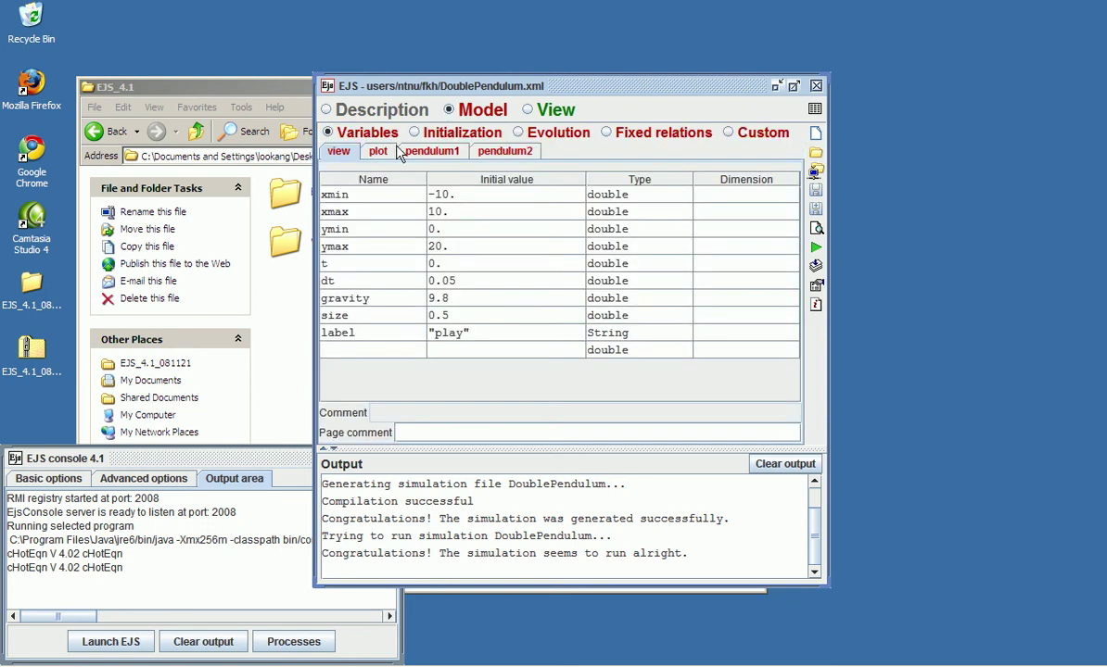
{"action": "left_click", "coordinate": [379, 158]}
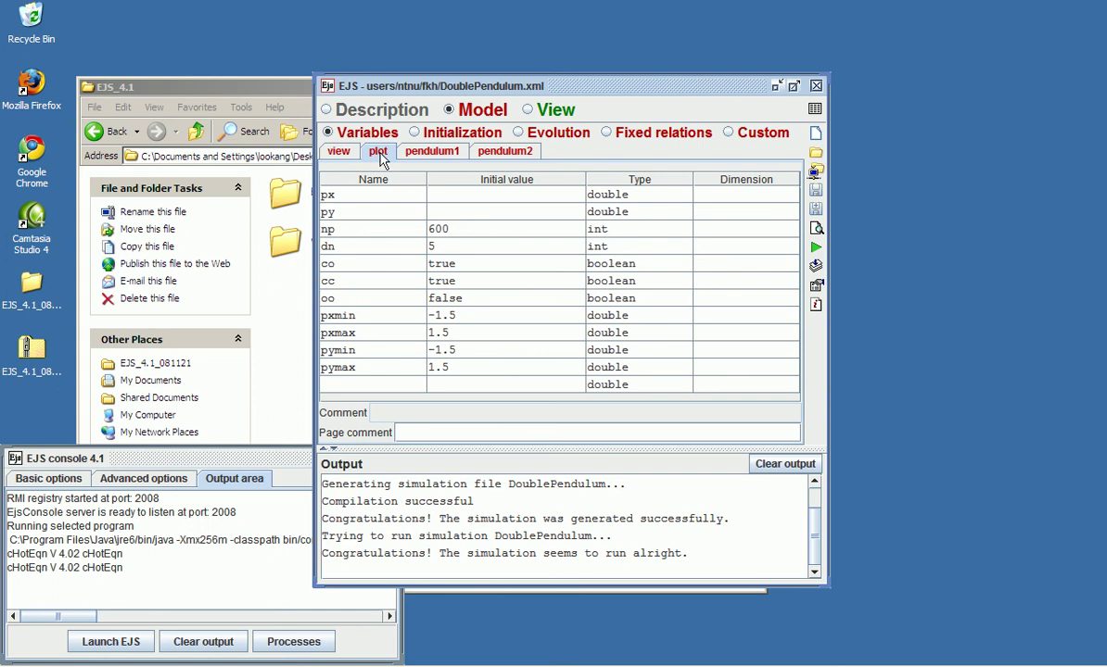
{"action": "left_click", "coordinate": [426, 158]}
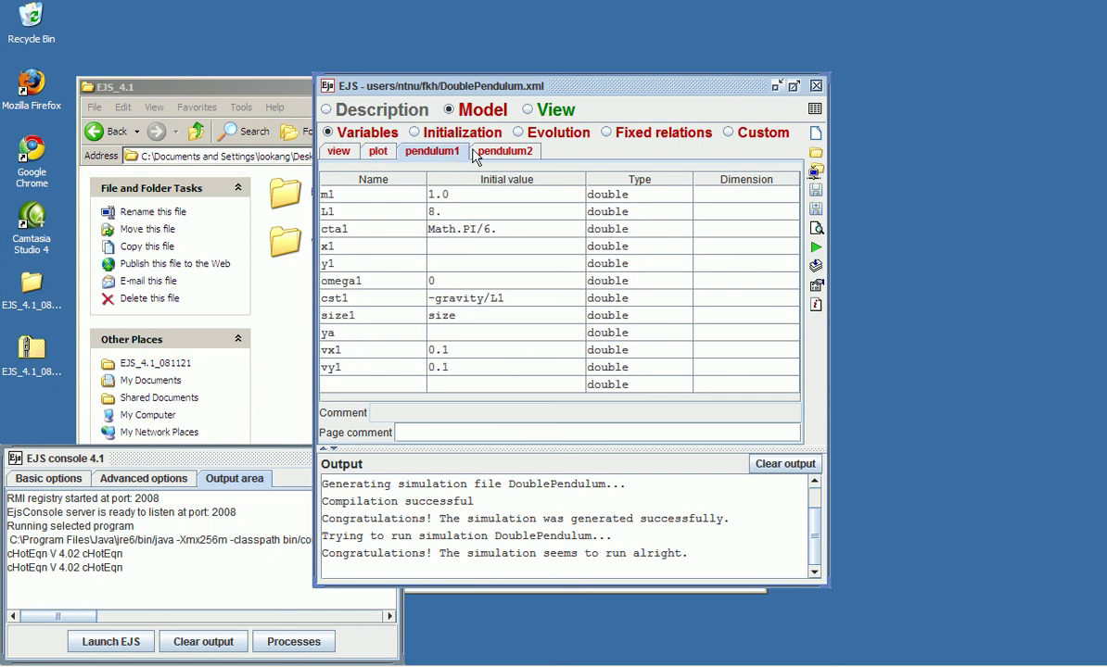
{"action": "left_click", "coordinate": [491, 152]}
- Step through the Initialization, Evolution and Fixed Relations pages to the Custom getA1 and getA2 methods
{"action": "left_click", "coordinate": [443, 135]}
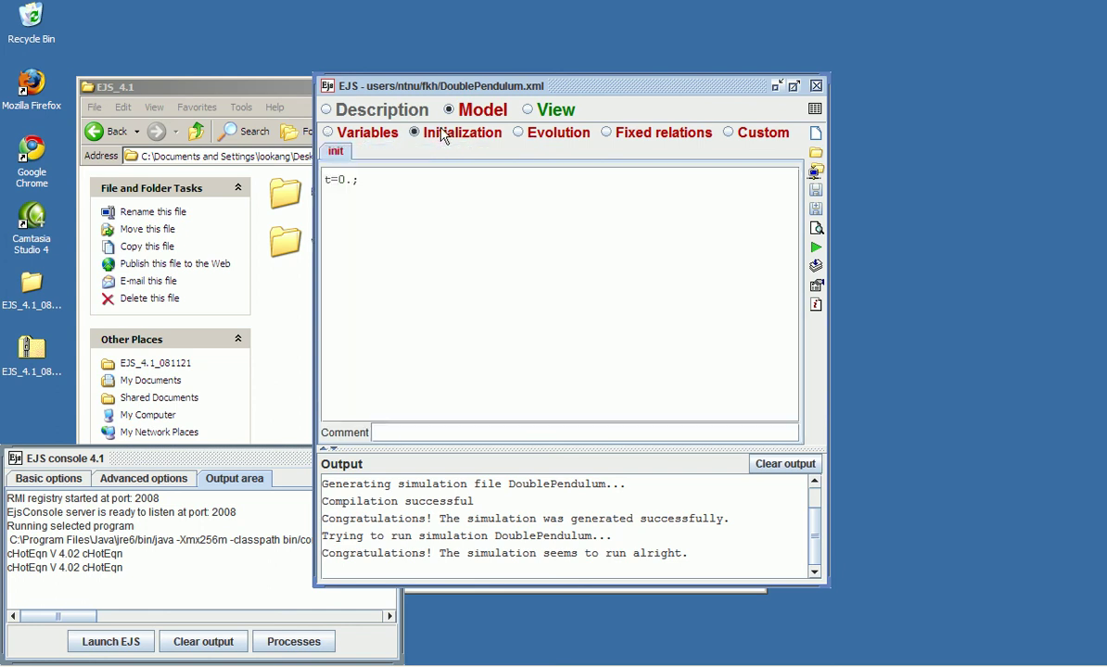
{"action": "left_click", "coordinate": [519, 133]}
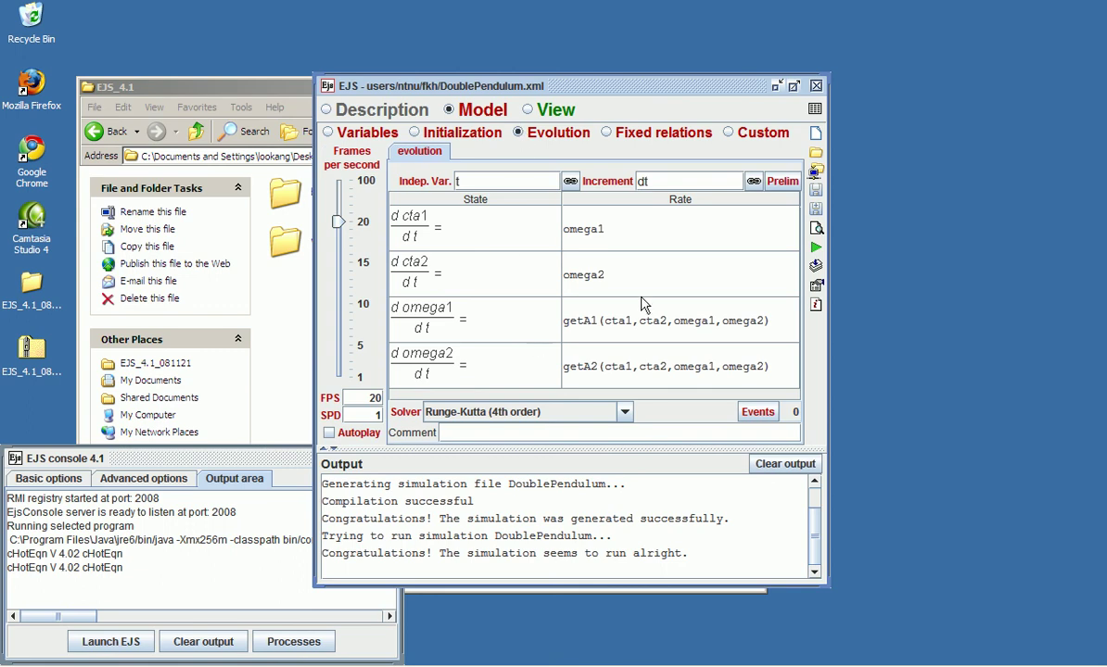
{"action": "left_click", "coordinate": [630, 136]}
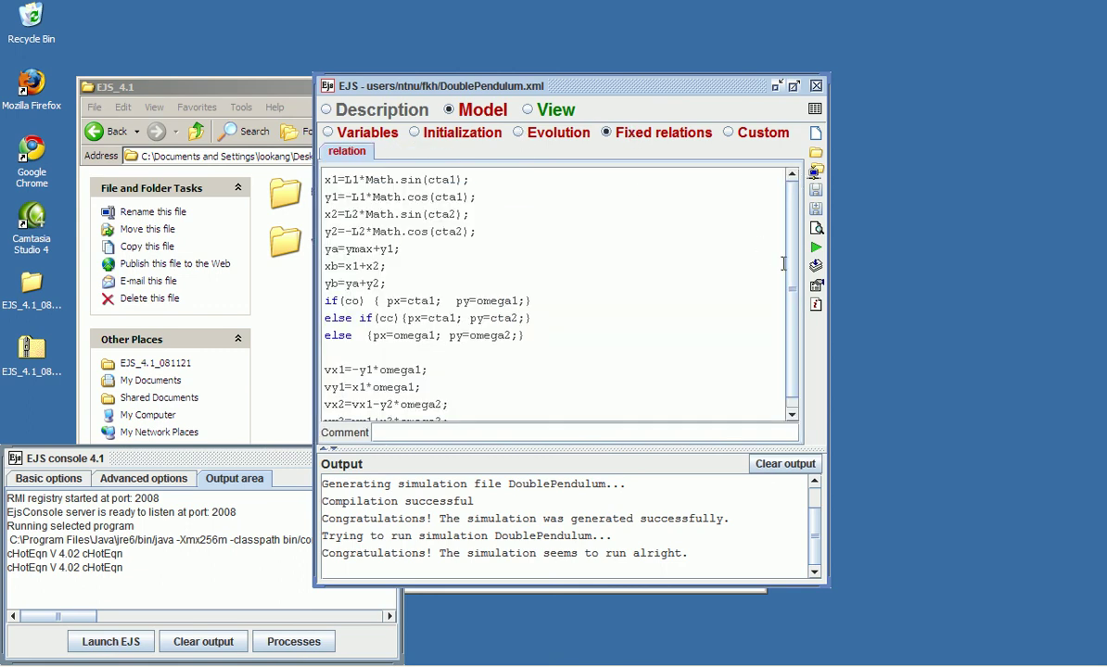
{"action": "scroll", "coordinate": [733, 291], "scroll_direction": "down", "scroll_amount": 1}
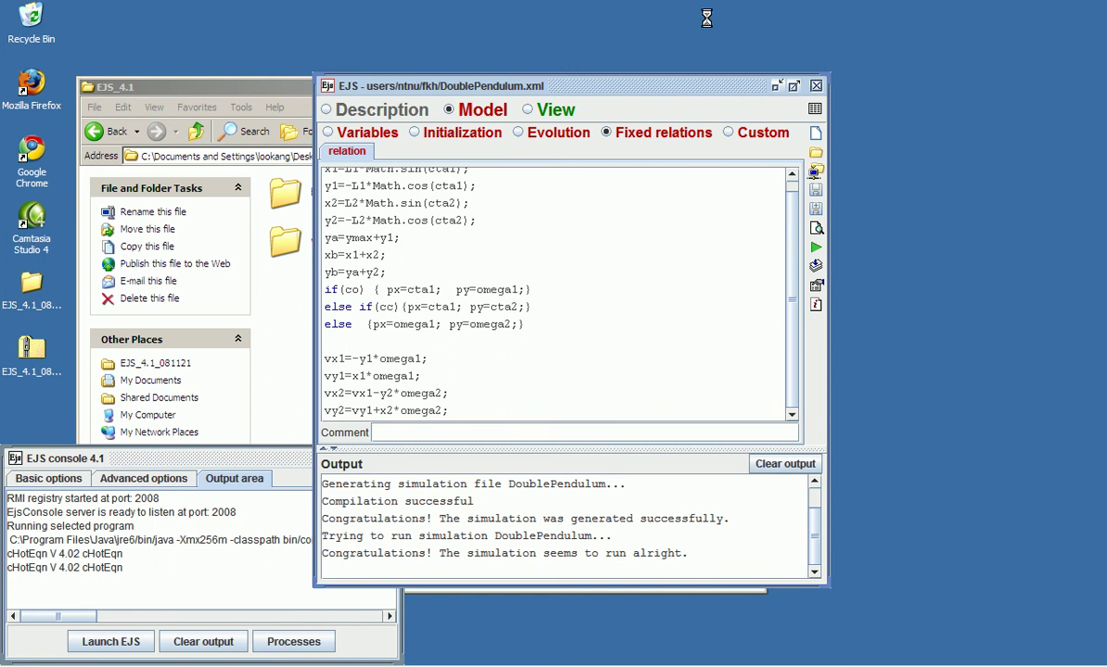
{"action": "left_click", "coordinate": [728, 133]}
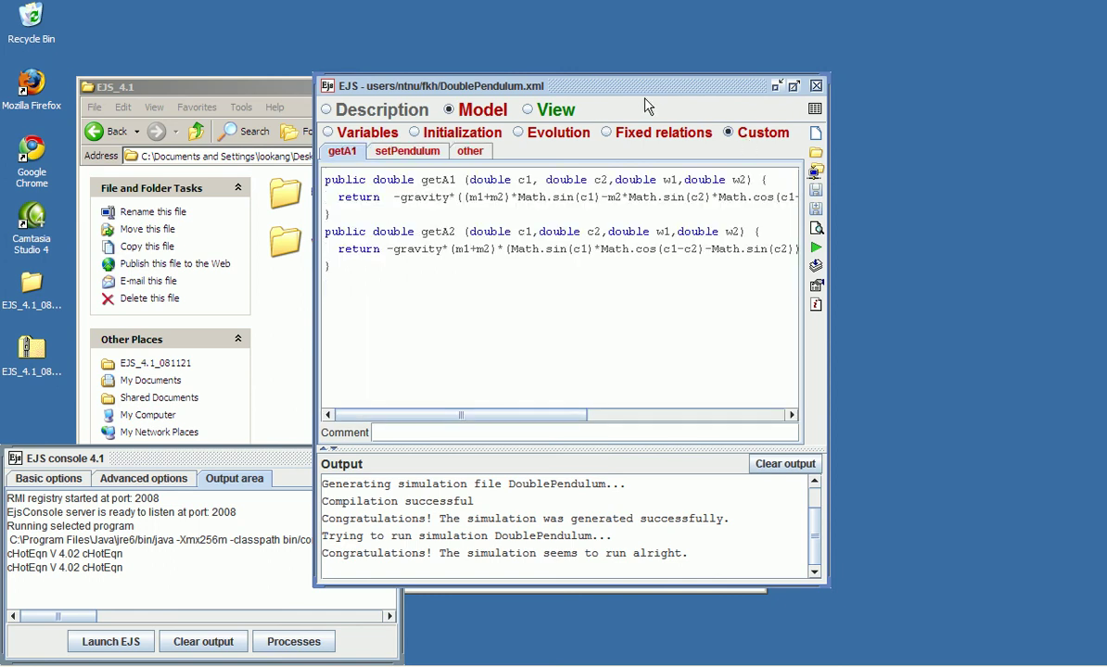
- Switch to the View and expand centerPanel, bottomPanel and drawingPanel in the element tree
{"action": "left_click", "coordinate": [554, 112]}
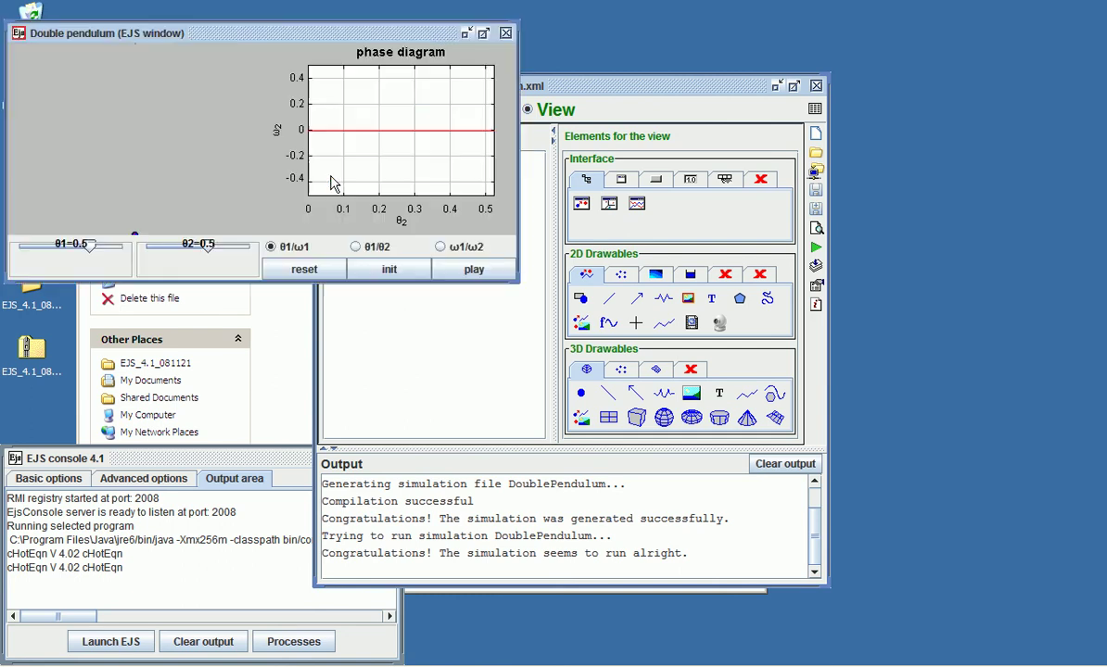
{"action": "left_click", "coordinate": [528, 185]}
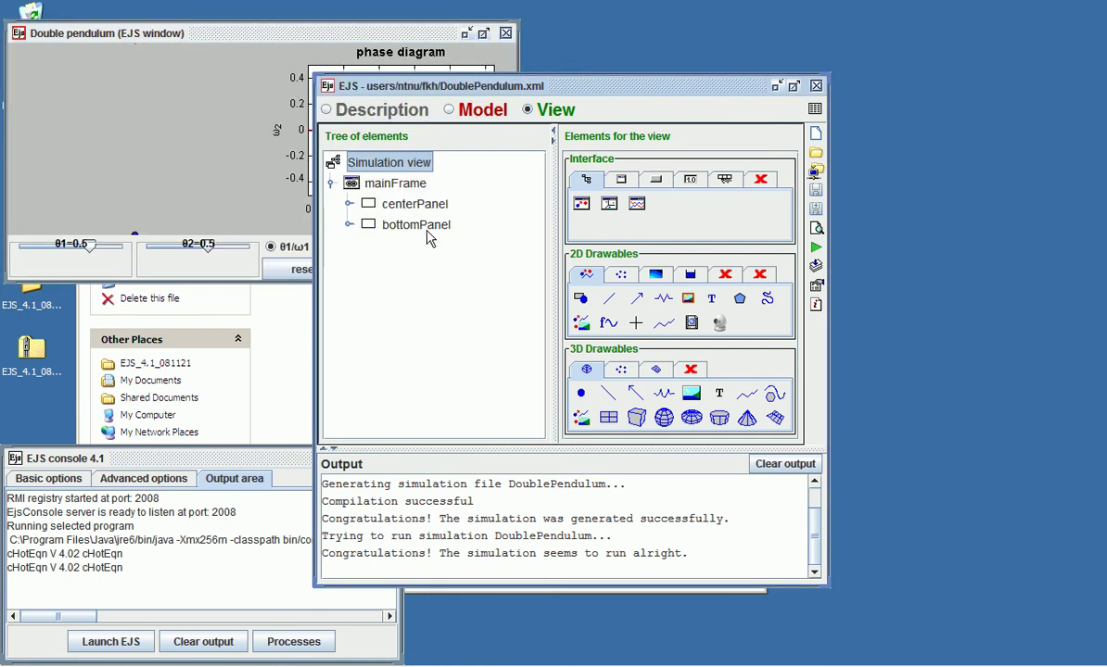
{"action": "left_click", "coordinate": [349, 204]}
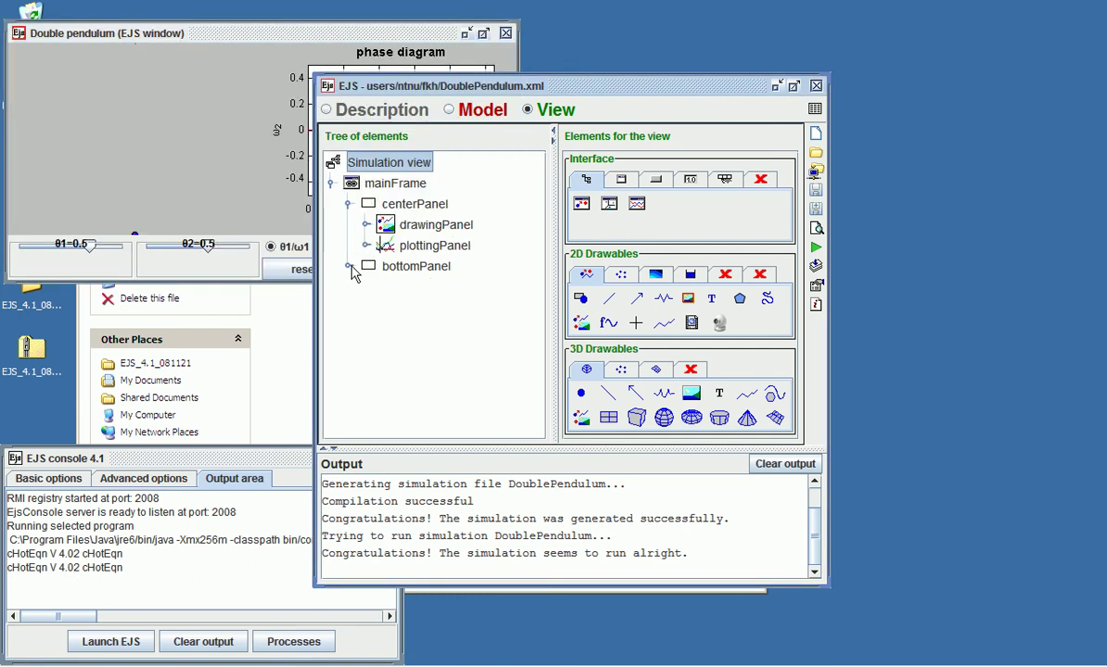
{"action": "left_click", "coordinate": [348, 266]}
{"action": "left_click", "coordinate": [367, 224]}
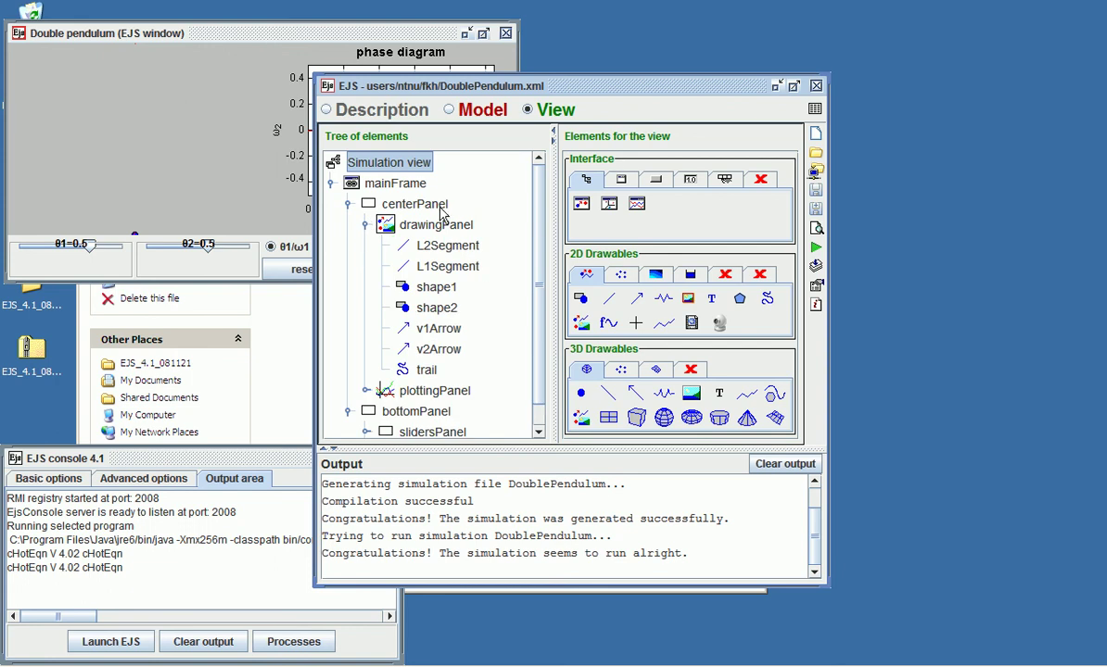
{"action": "scroll", "coordinate": [544, 225], "scroll_direction": "down", "scroll_amount": 1}
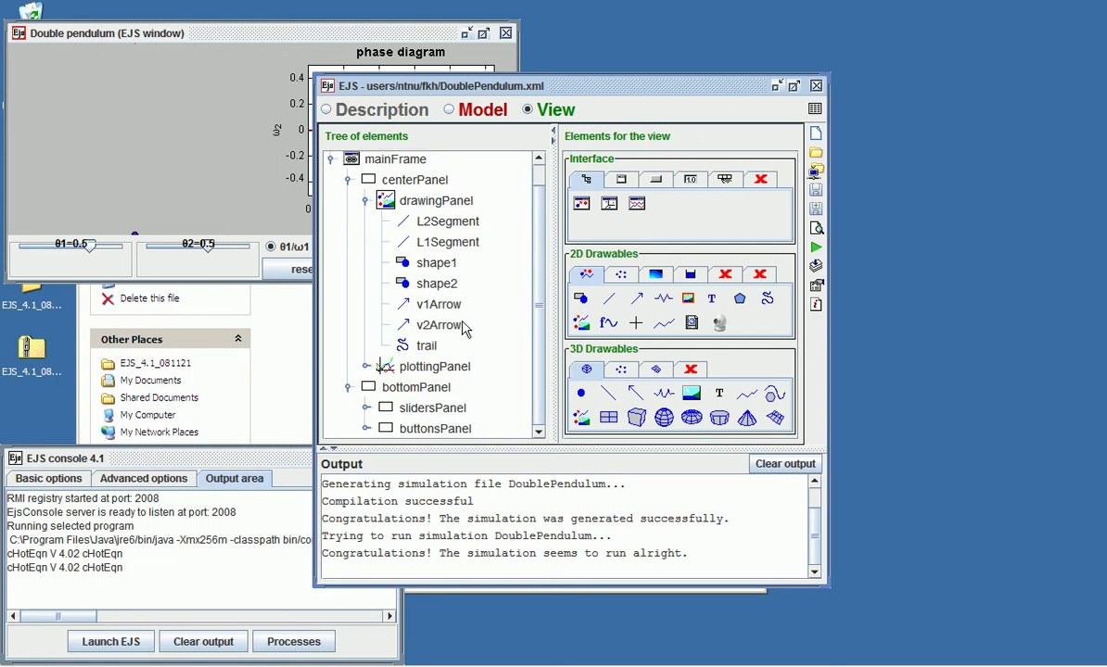
- Maximize the editor and expand slidersPanel, buttonsPanel and radioPanel to show the sliders and radio buttons
{"action": "left_click", "coordinate": [793, 86]}
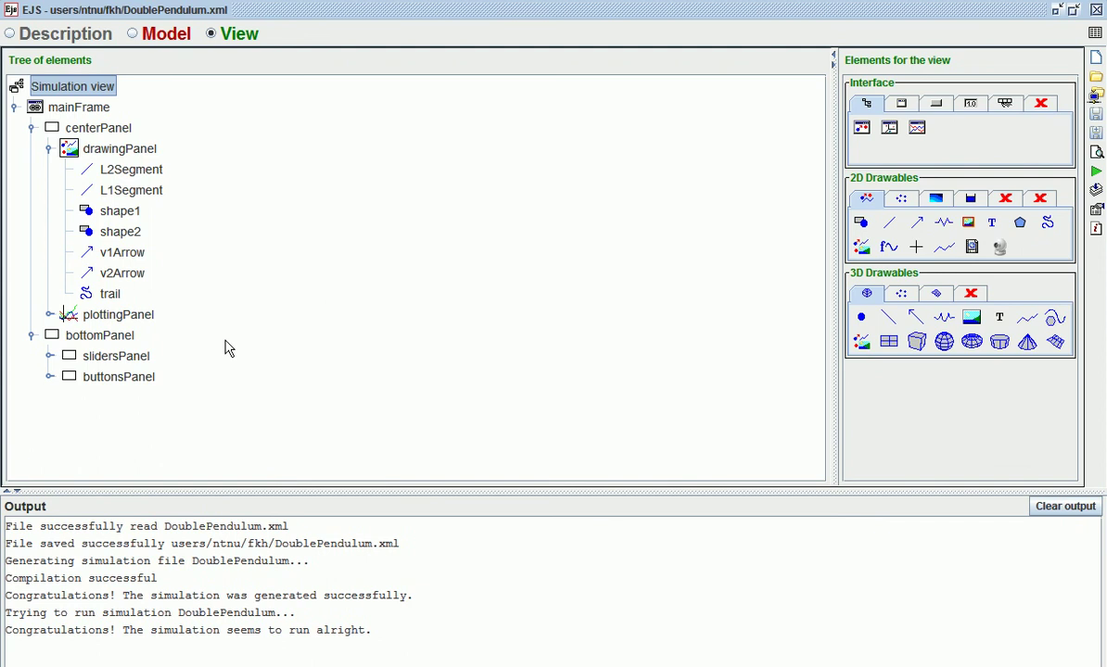
{"action": "left_click", "coordinate": [49, 356]}
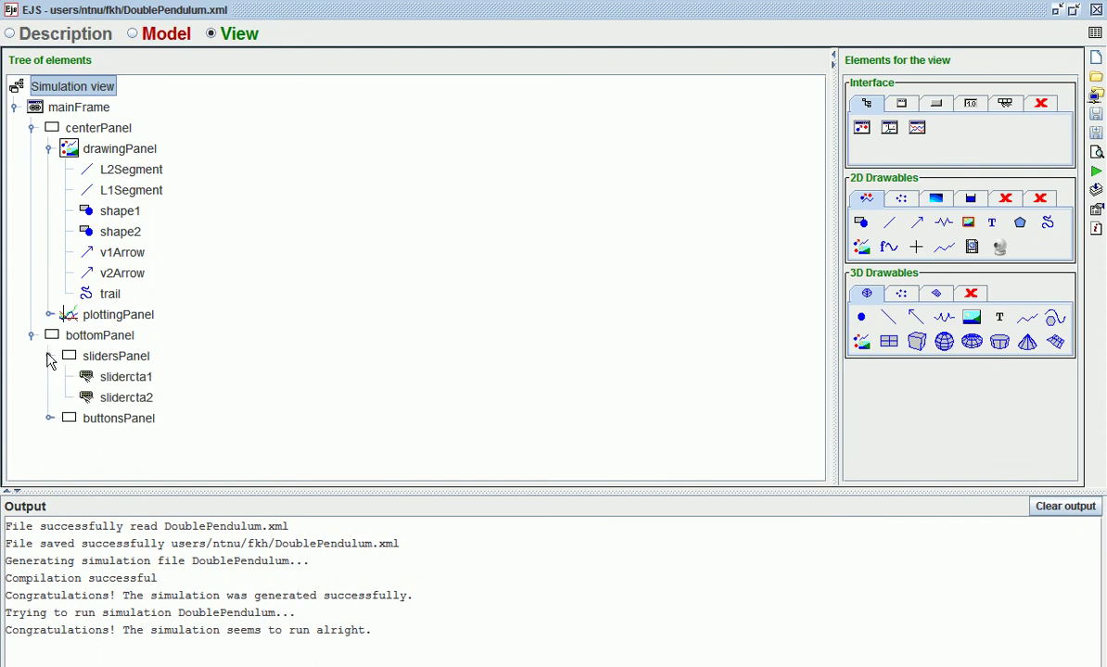
{"action": "left_click", "coordinate": [49, 418]}
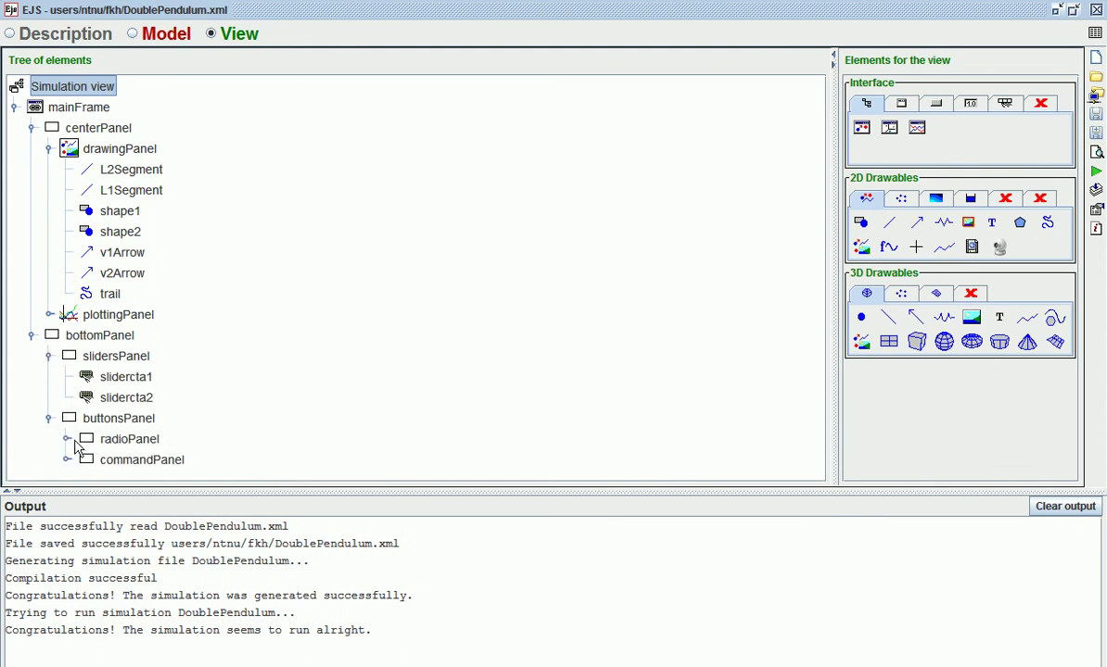
{"action": "left_click", "coordinate": [73, 439]}
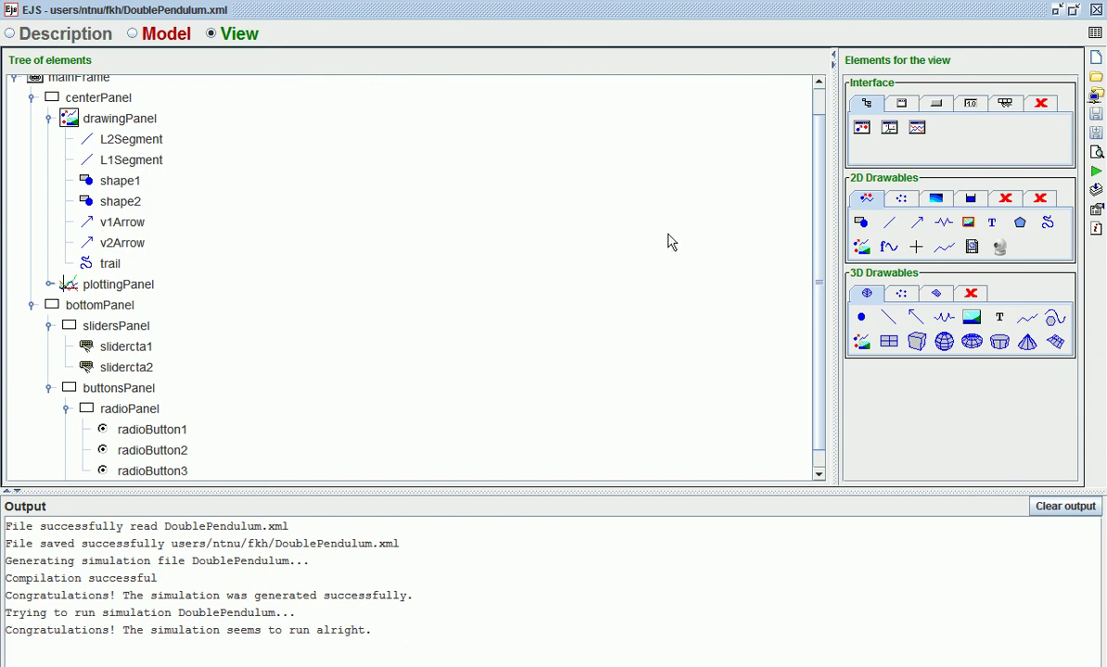
{"action": "left_click_drag", "start_coordinate": [820, 275], "coordinate": [824, 338]}
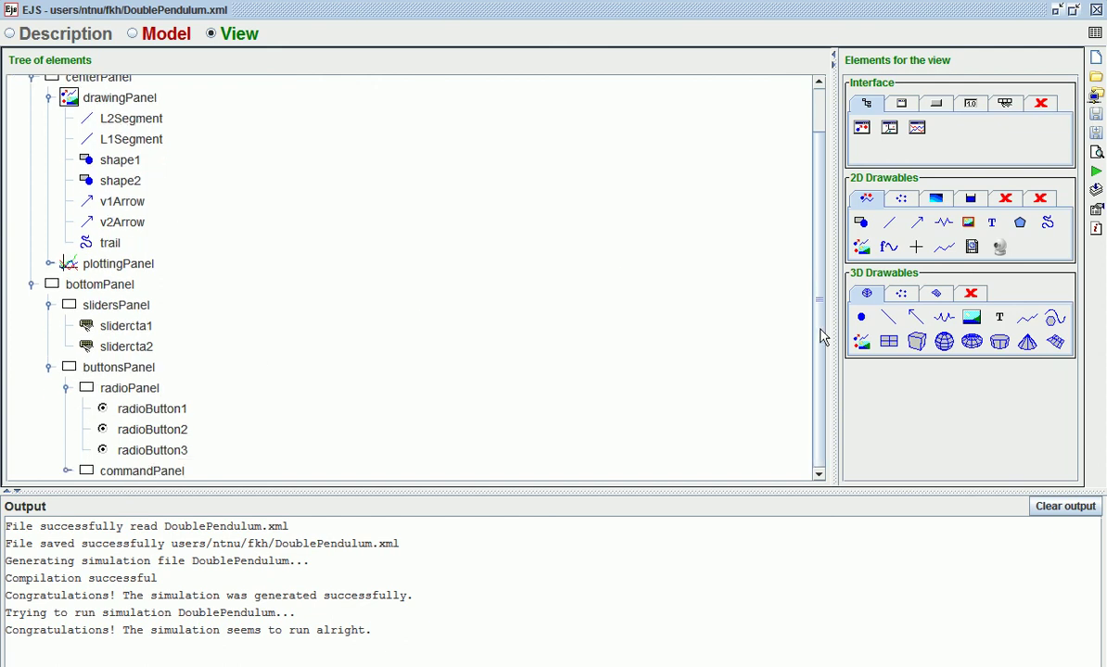
- Package the simulation as ejs_DoublePendulum.jar in the export folder and highlight the success message
{"action": "left_click", "coordinate": [1097, 197]}
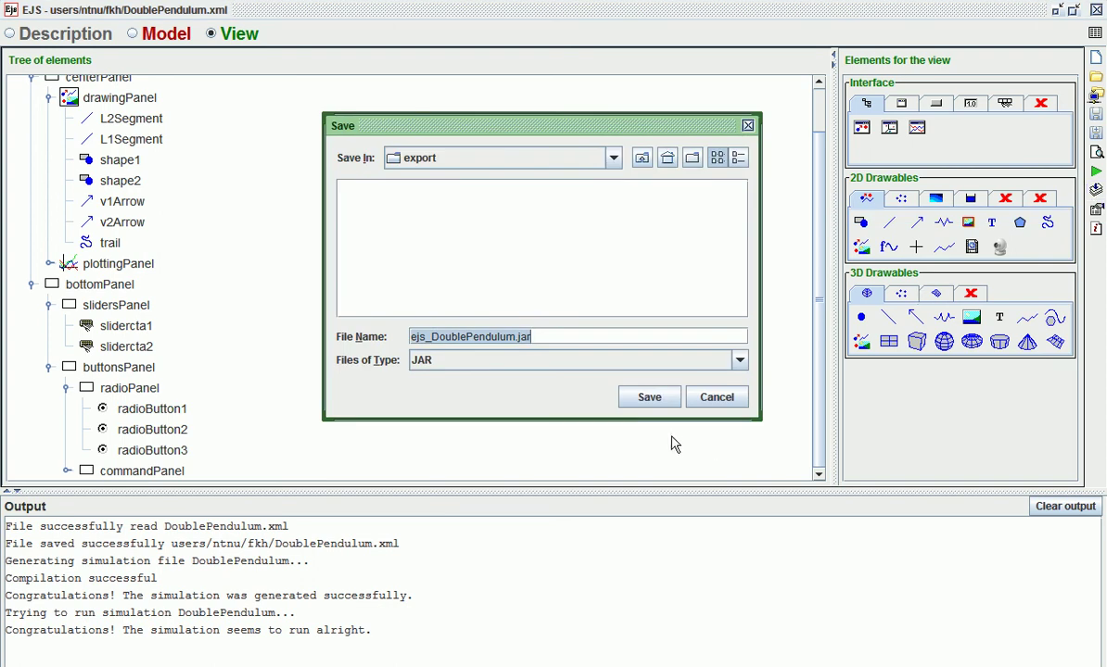
{"action": "left_click", "coordinate": [627, 399]}
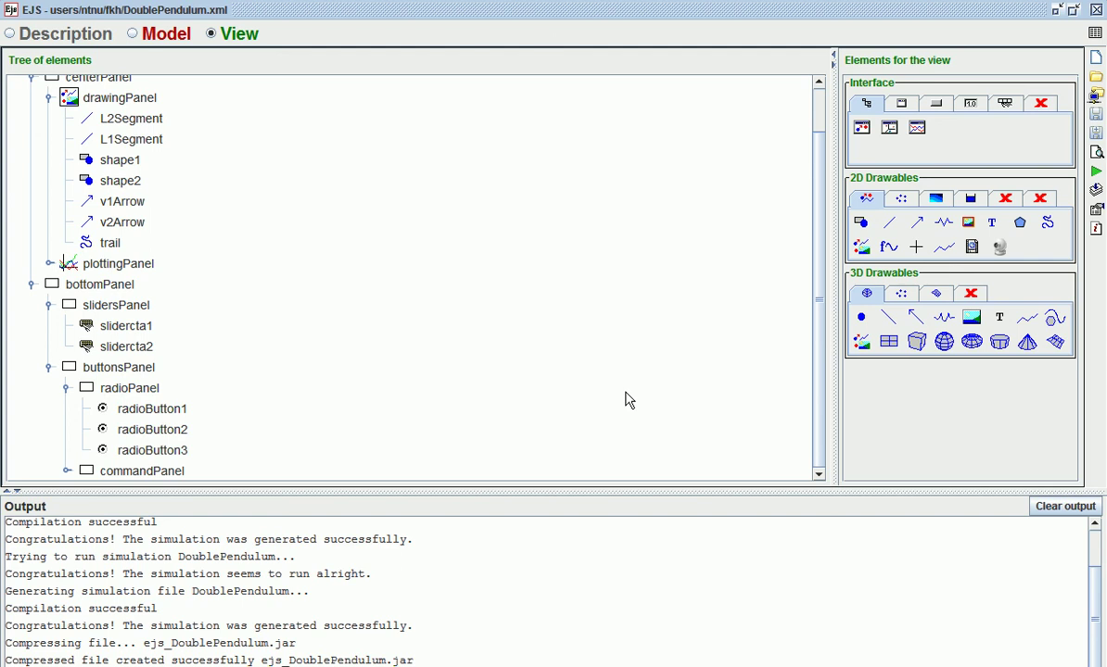
{"action": "left_click_drag", "start_coordinate": [408, 660], "coordinate": [17, 660]}
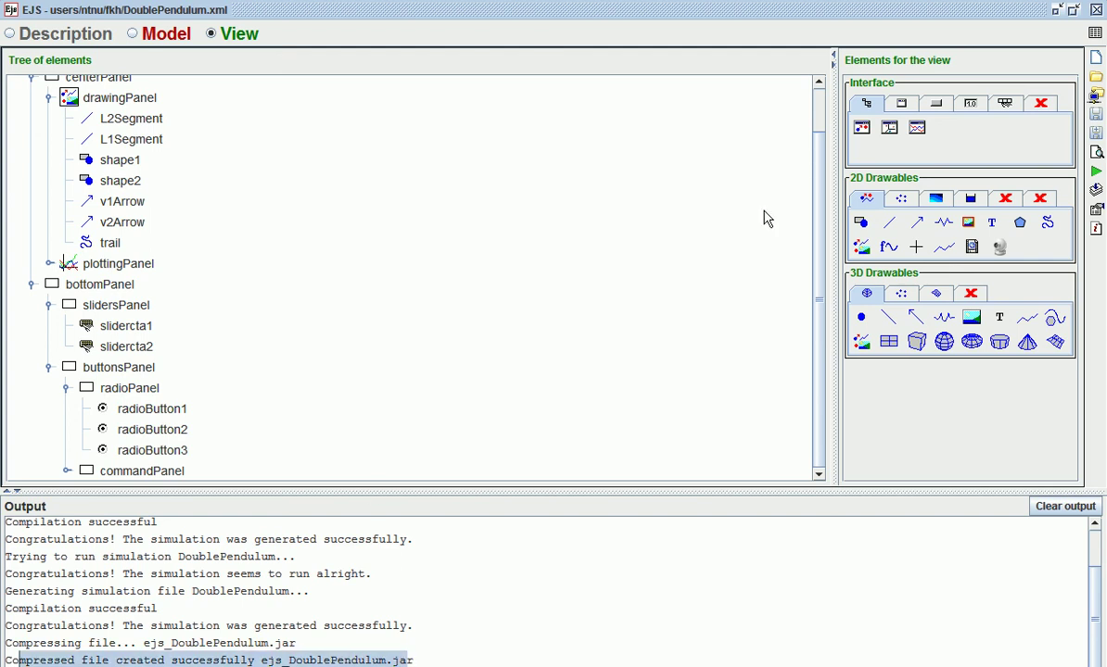
- Browse to the workspace\export folder and select the ejs_DoublePendulum.jar file
{"action": "left_click", "coordinate": [1057, 10]}
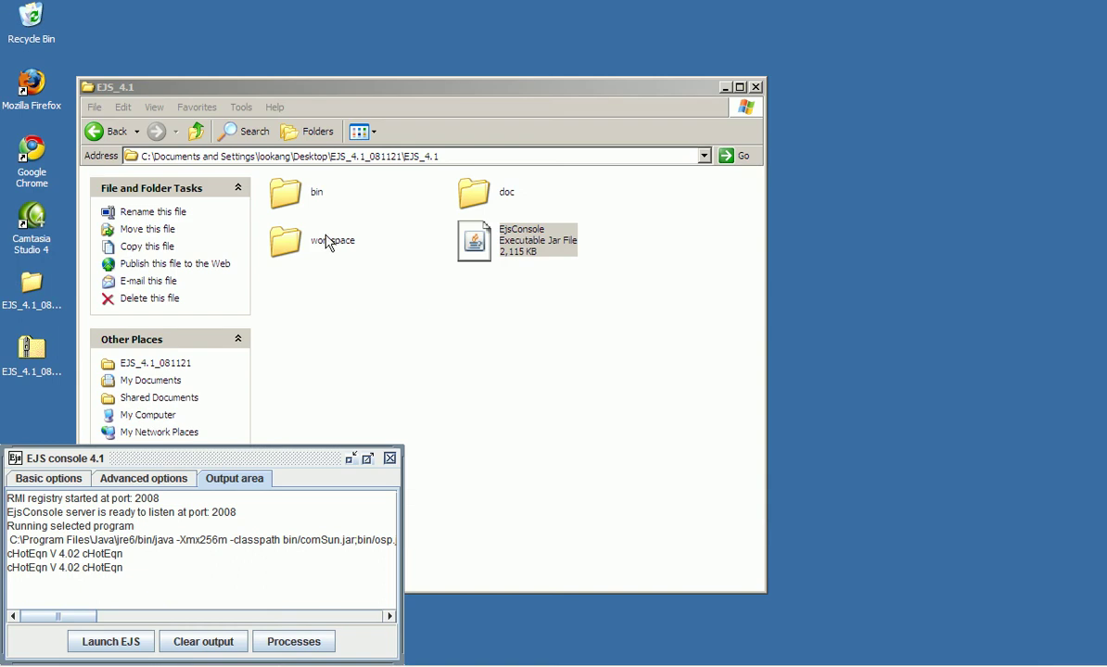
{"action": "double_click", "coordinate": [326, 239]}
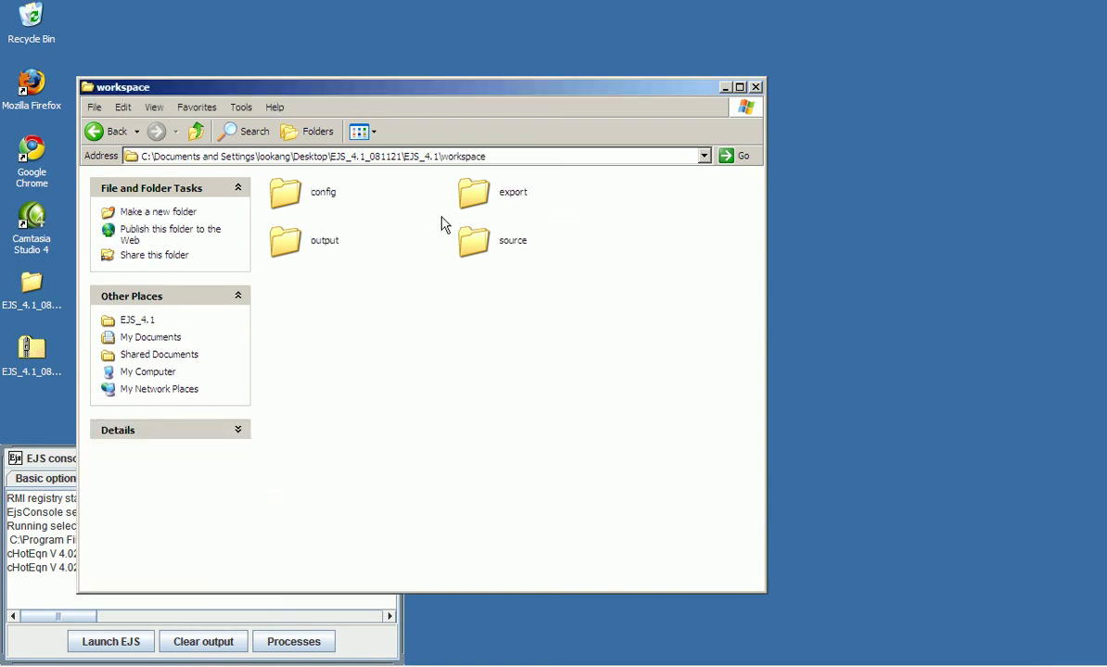
{"action": "double_click", "coordinate": [513, 195]}
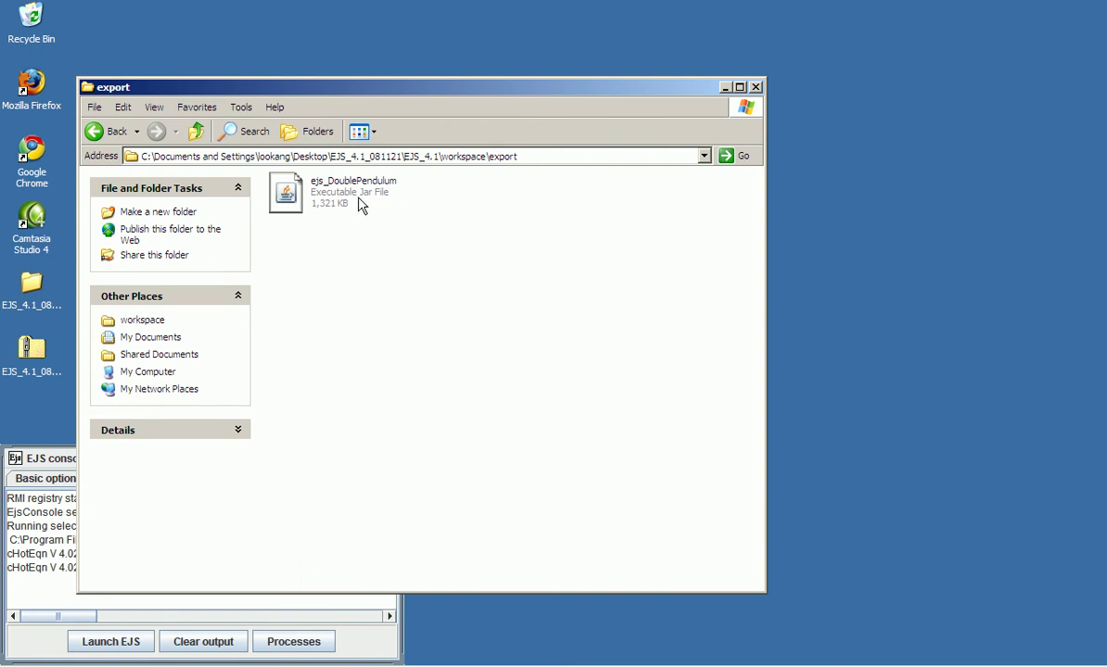
{"action": "left_click", "coordinate": [351, 195]}
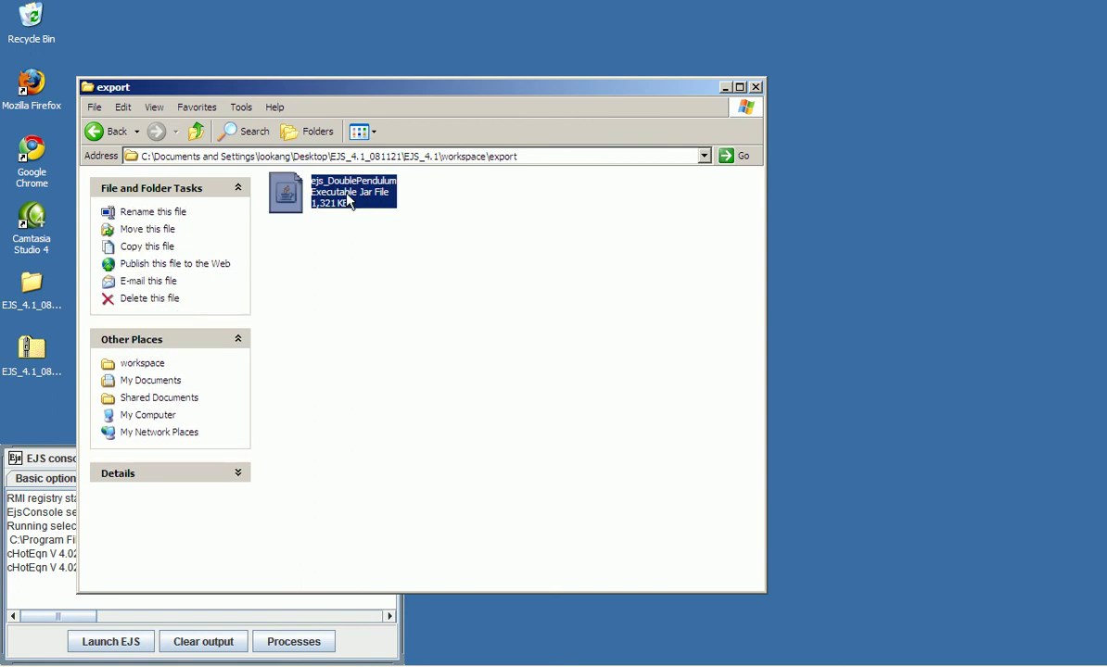
- Launch ejs_DoublePendulum.jar maximized, start it, and switch the phase diagram from θ1/θ2 to ω1/ω2
{"action": "double_click", "coordinate": [348, 200]}
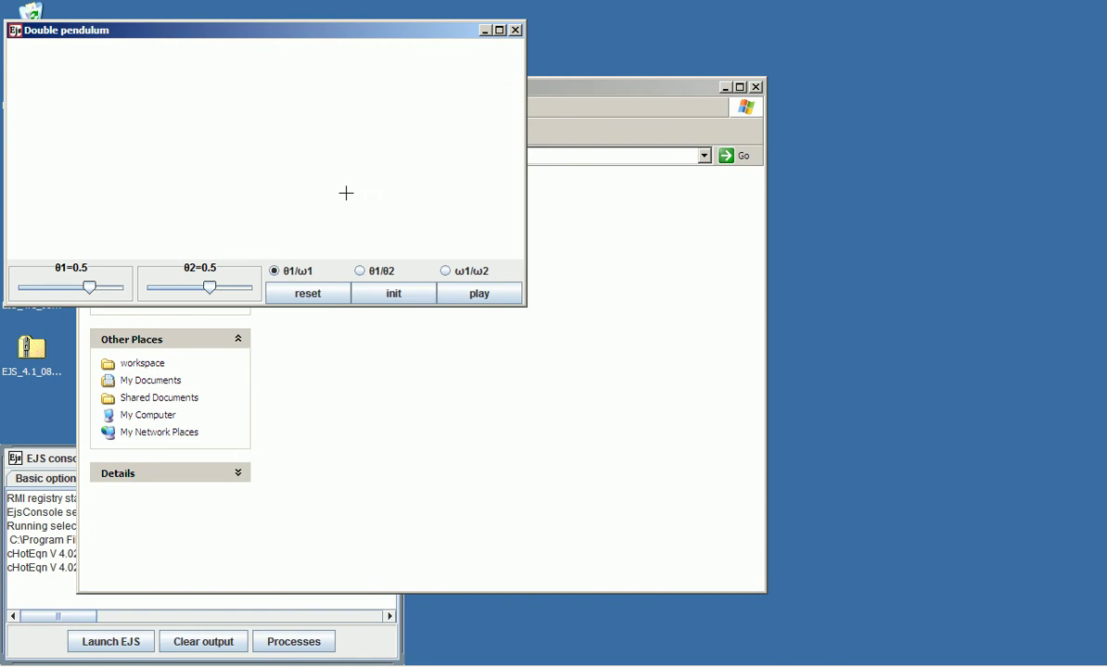
{"action": "double_click", "coordinate": [311, 35]}
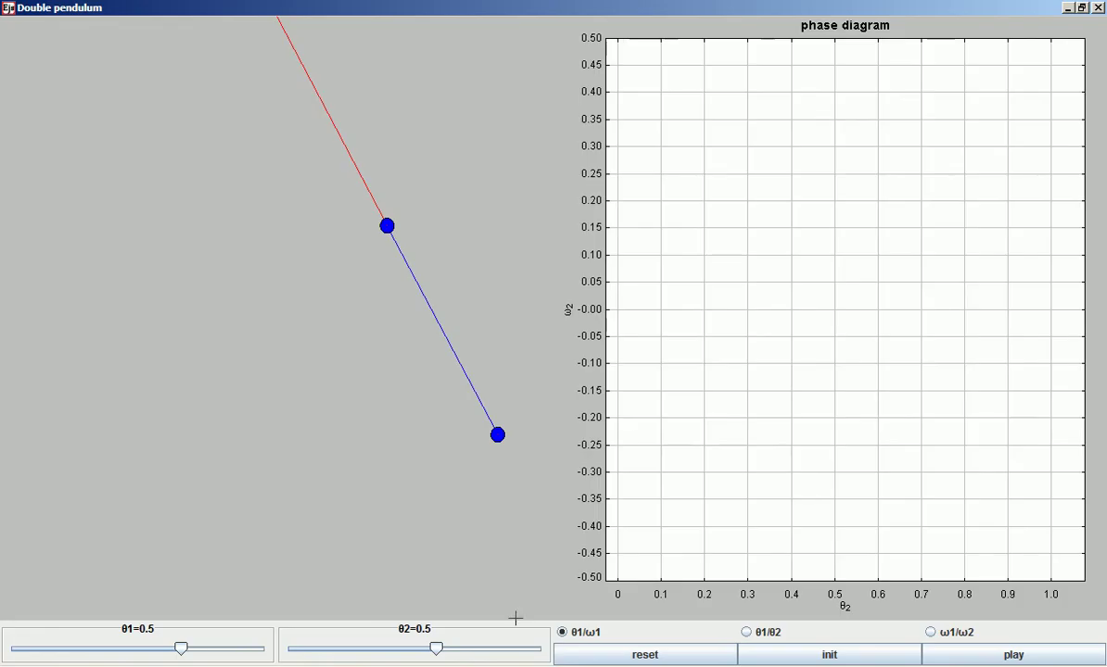
{"action": "left_click", "coordinate": [953, 657]}
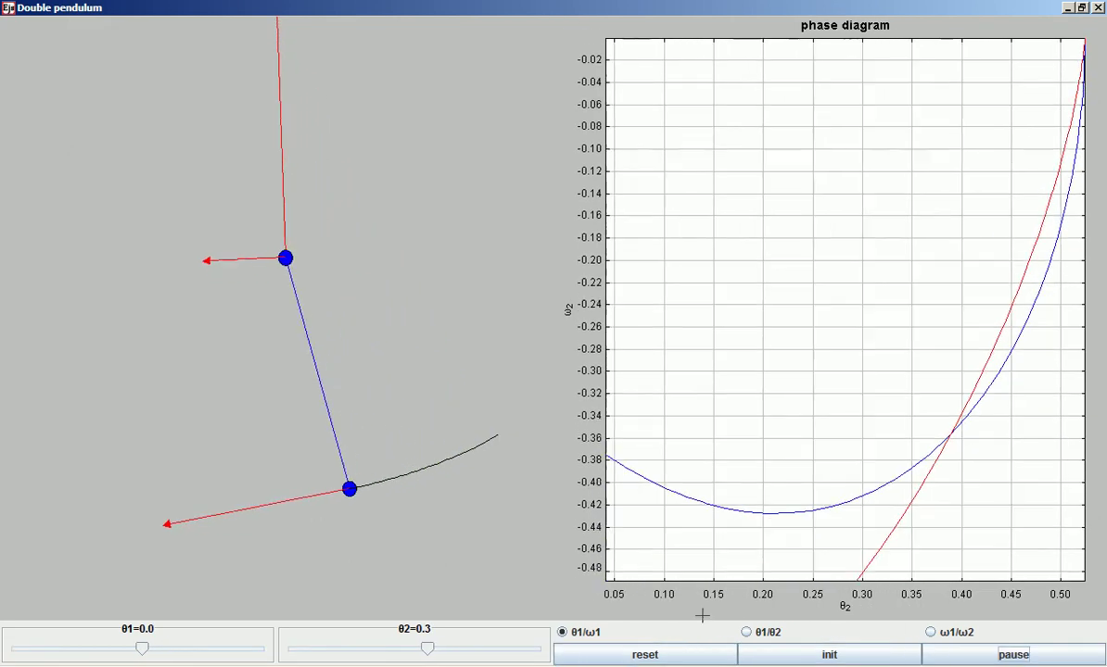
{"action": "left_click", "coordinate": [762, 639]}
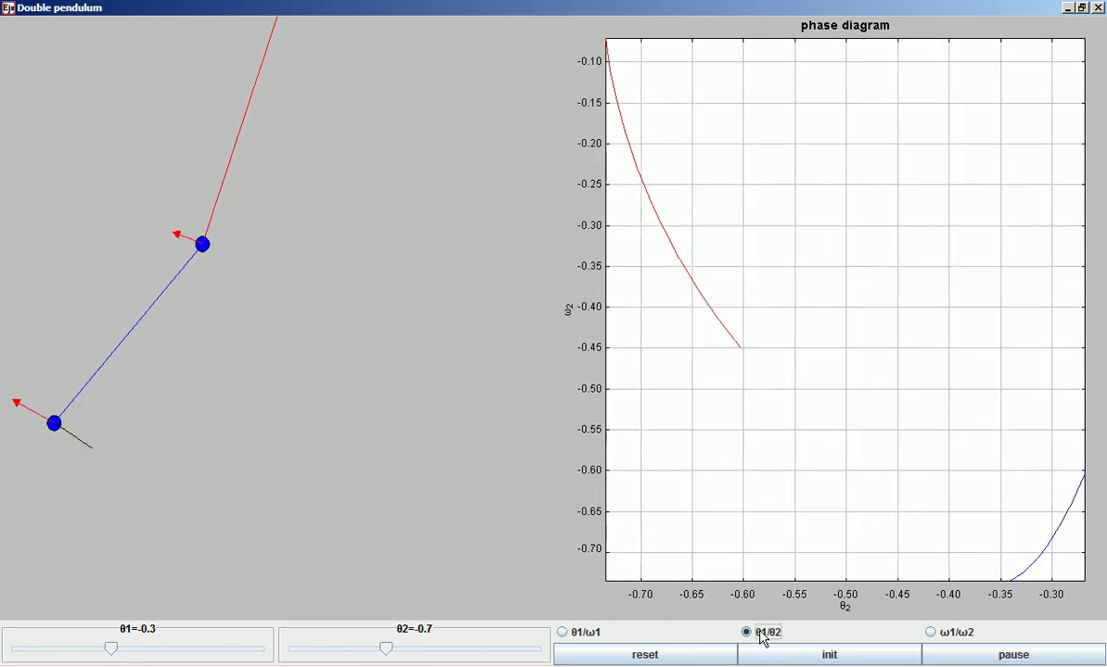
{"action": "left_click", "coordinate": [943, 636]}
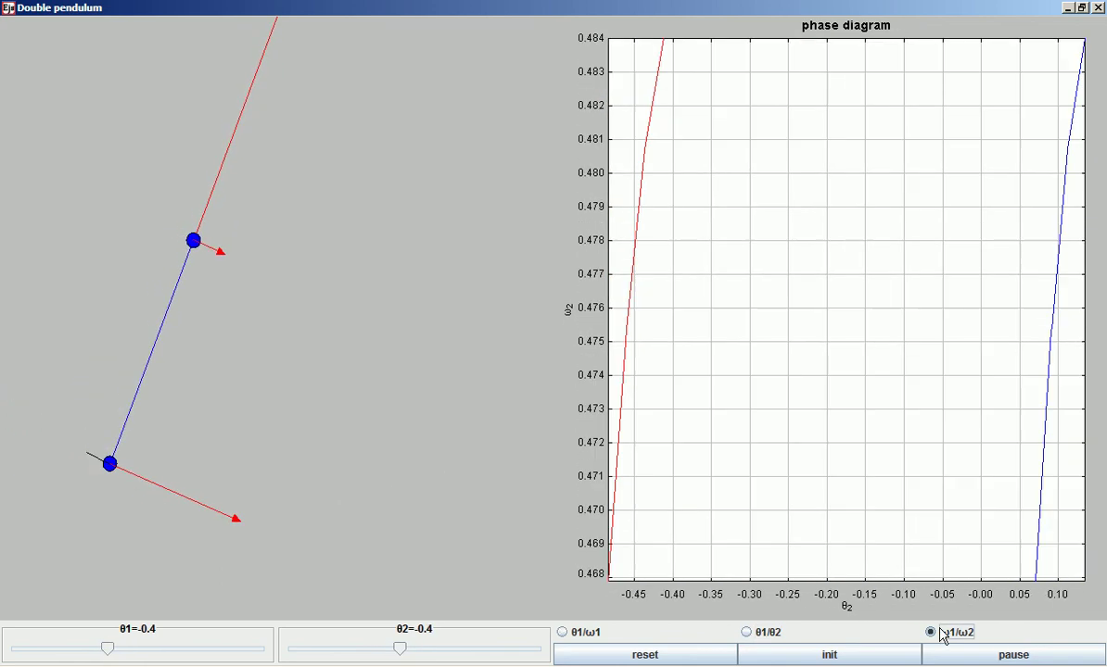